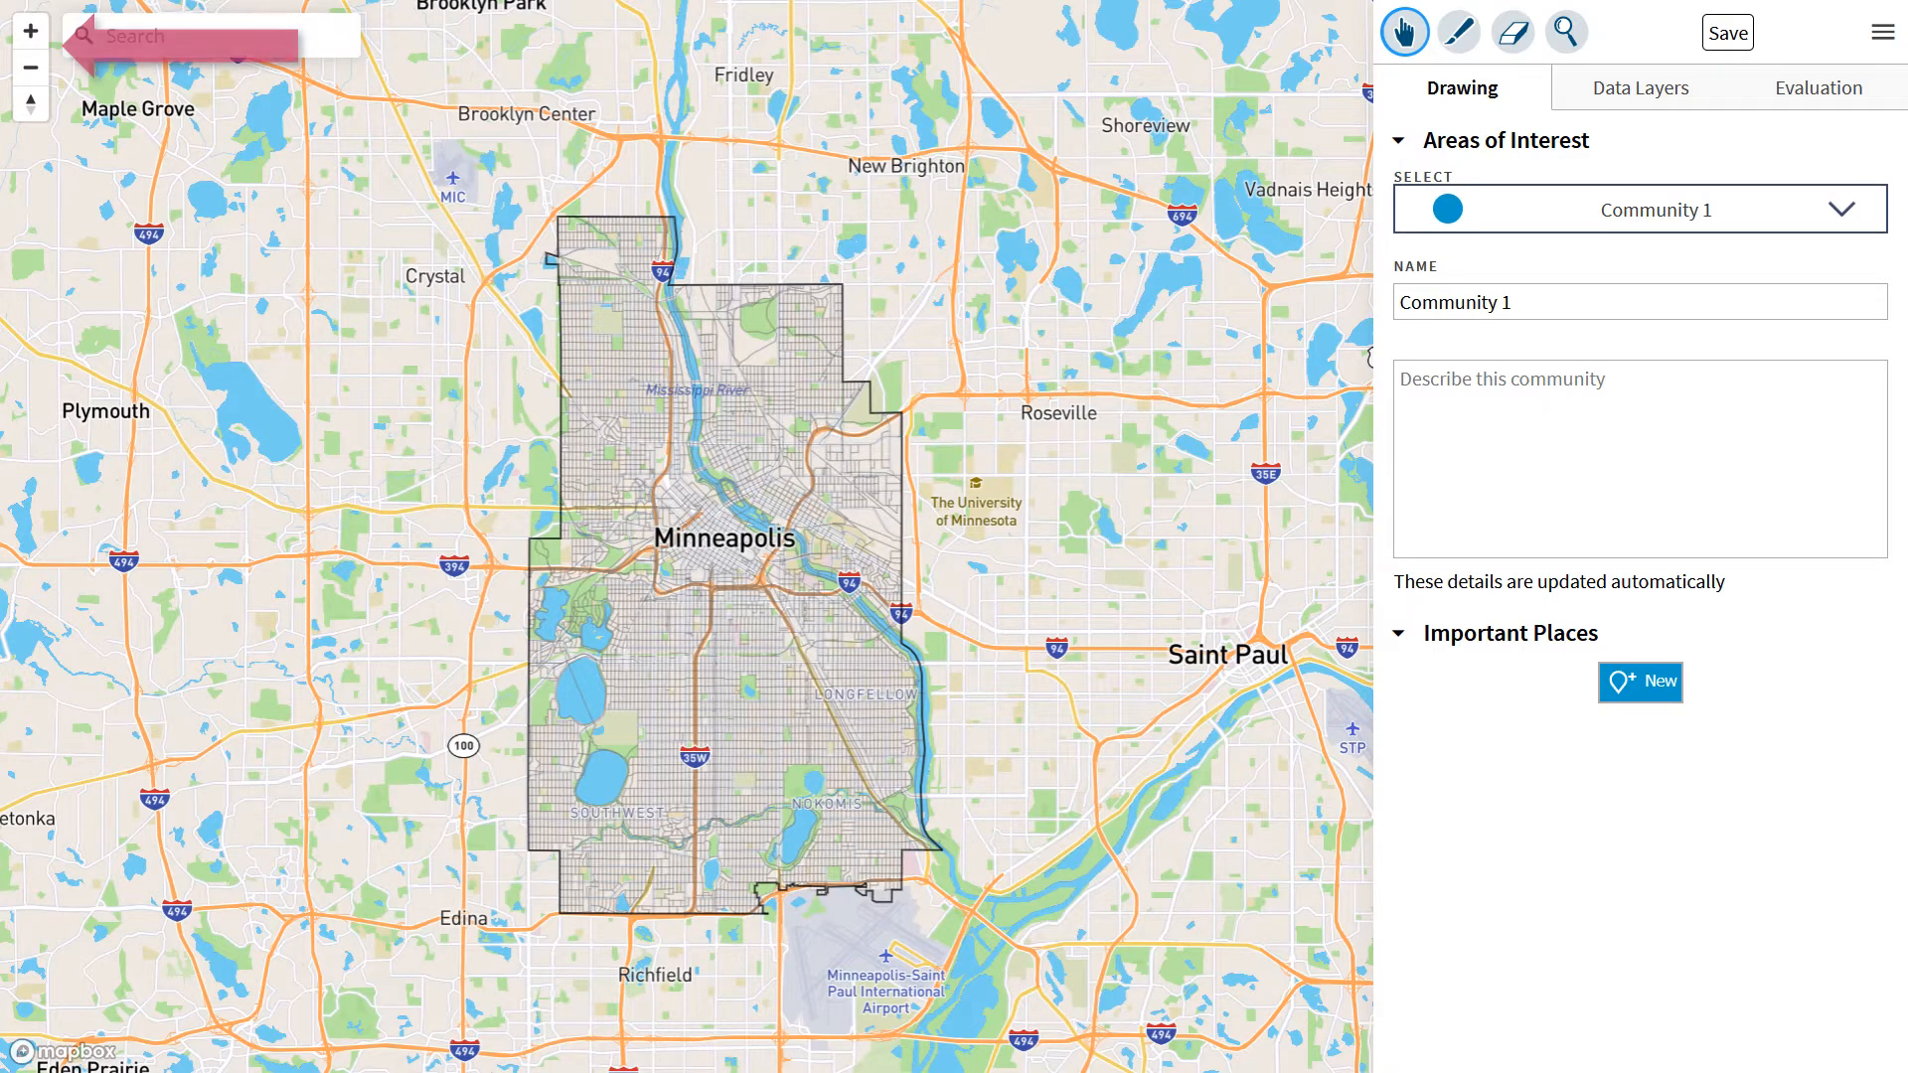
- Zoom in on Minneapolis and pan around the map to examine the city's extent and boundary
click(33, 40)
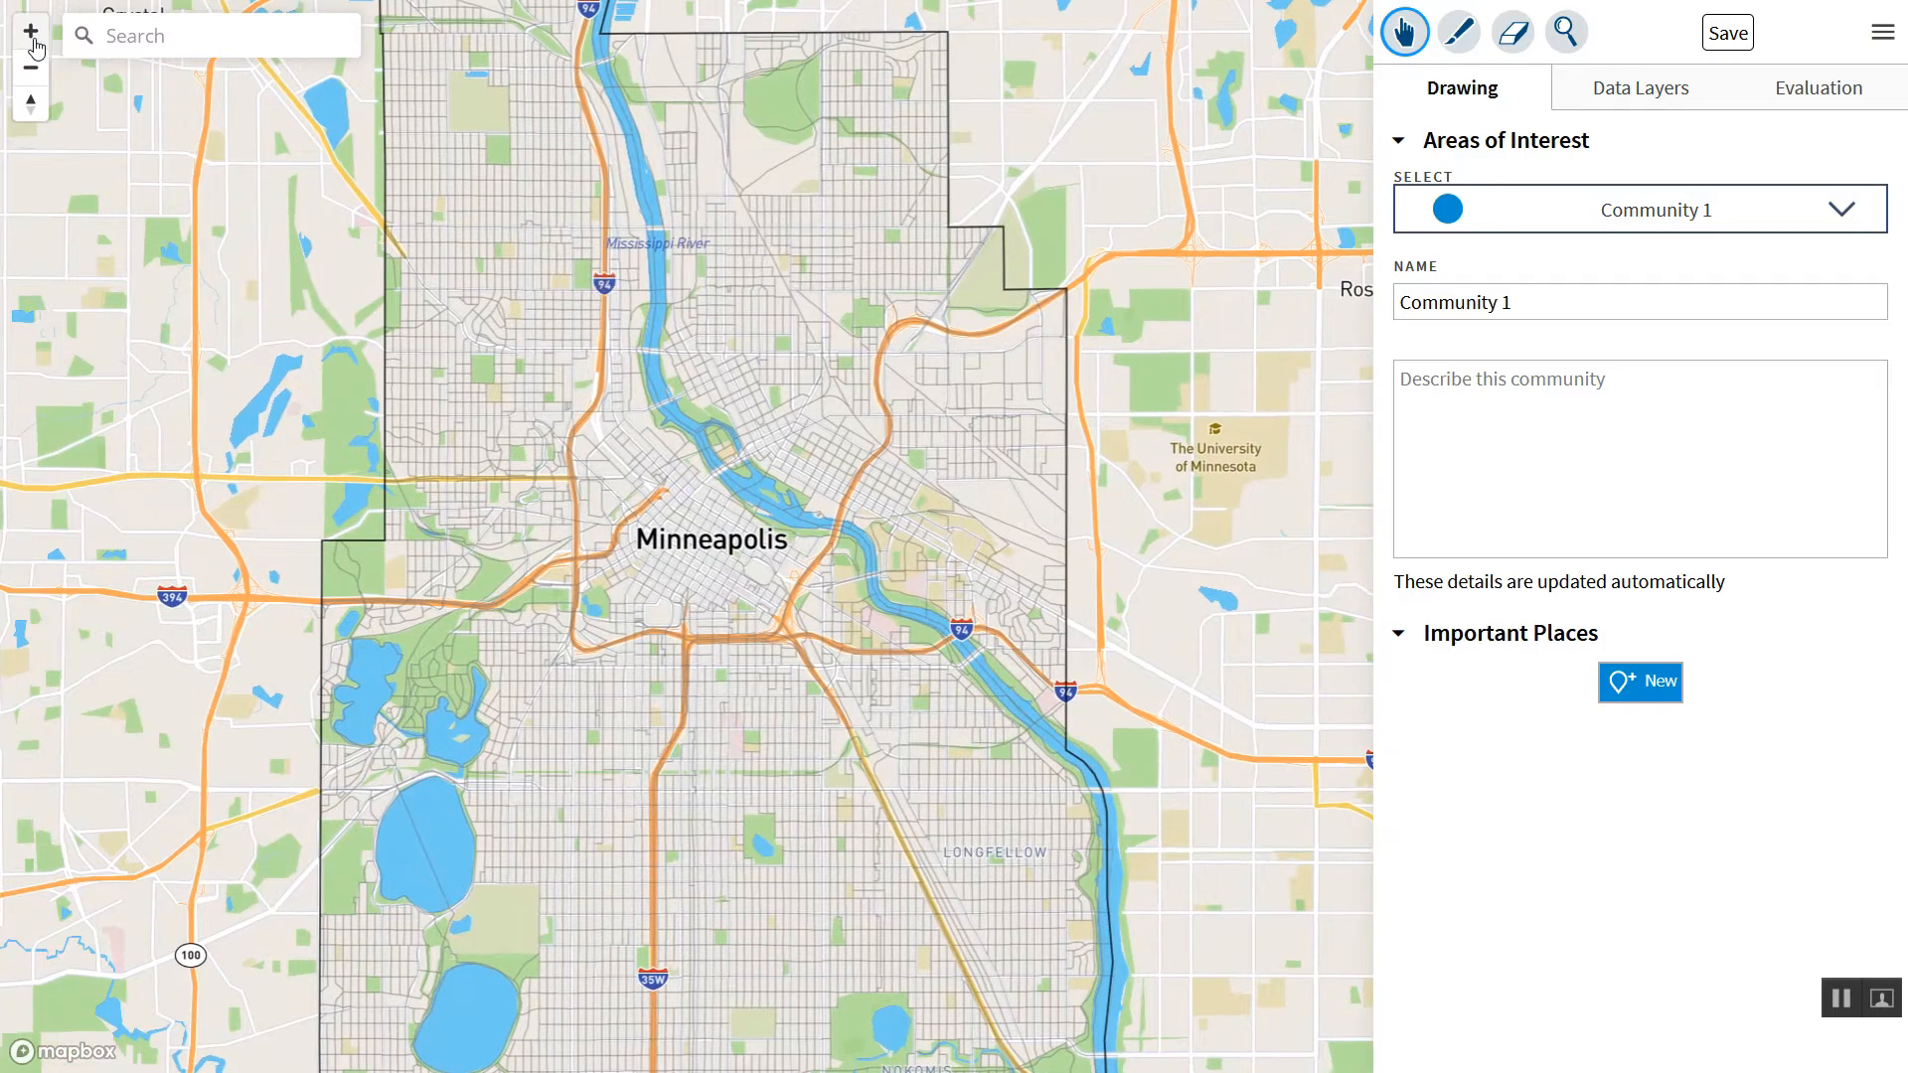
click(31, 40)
click(31, 78)
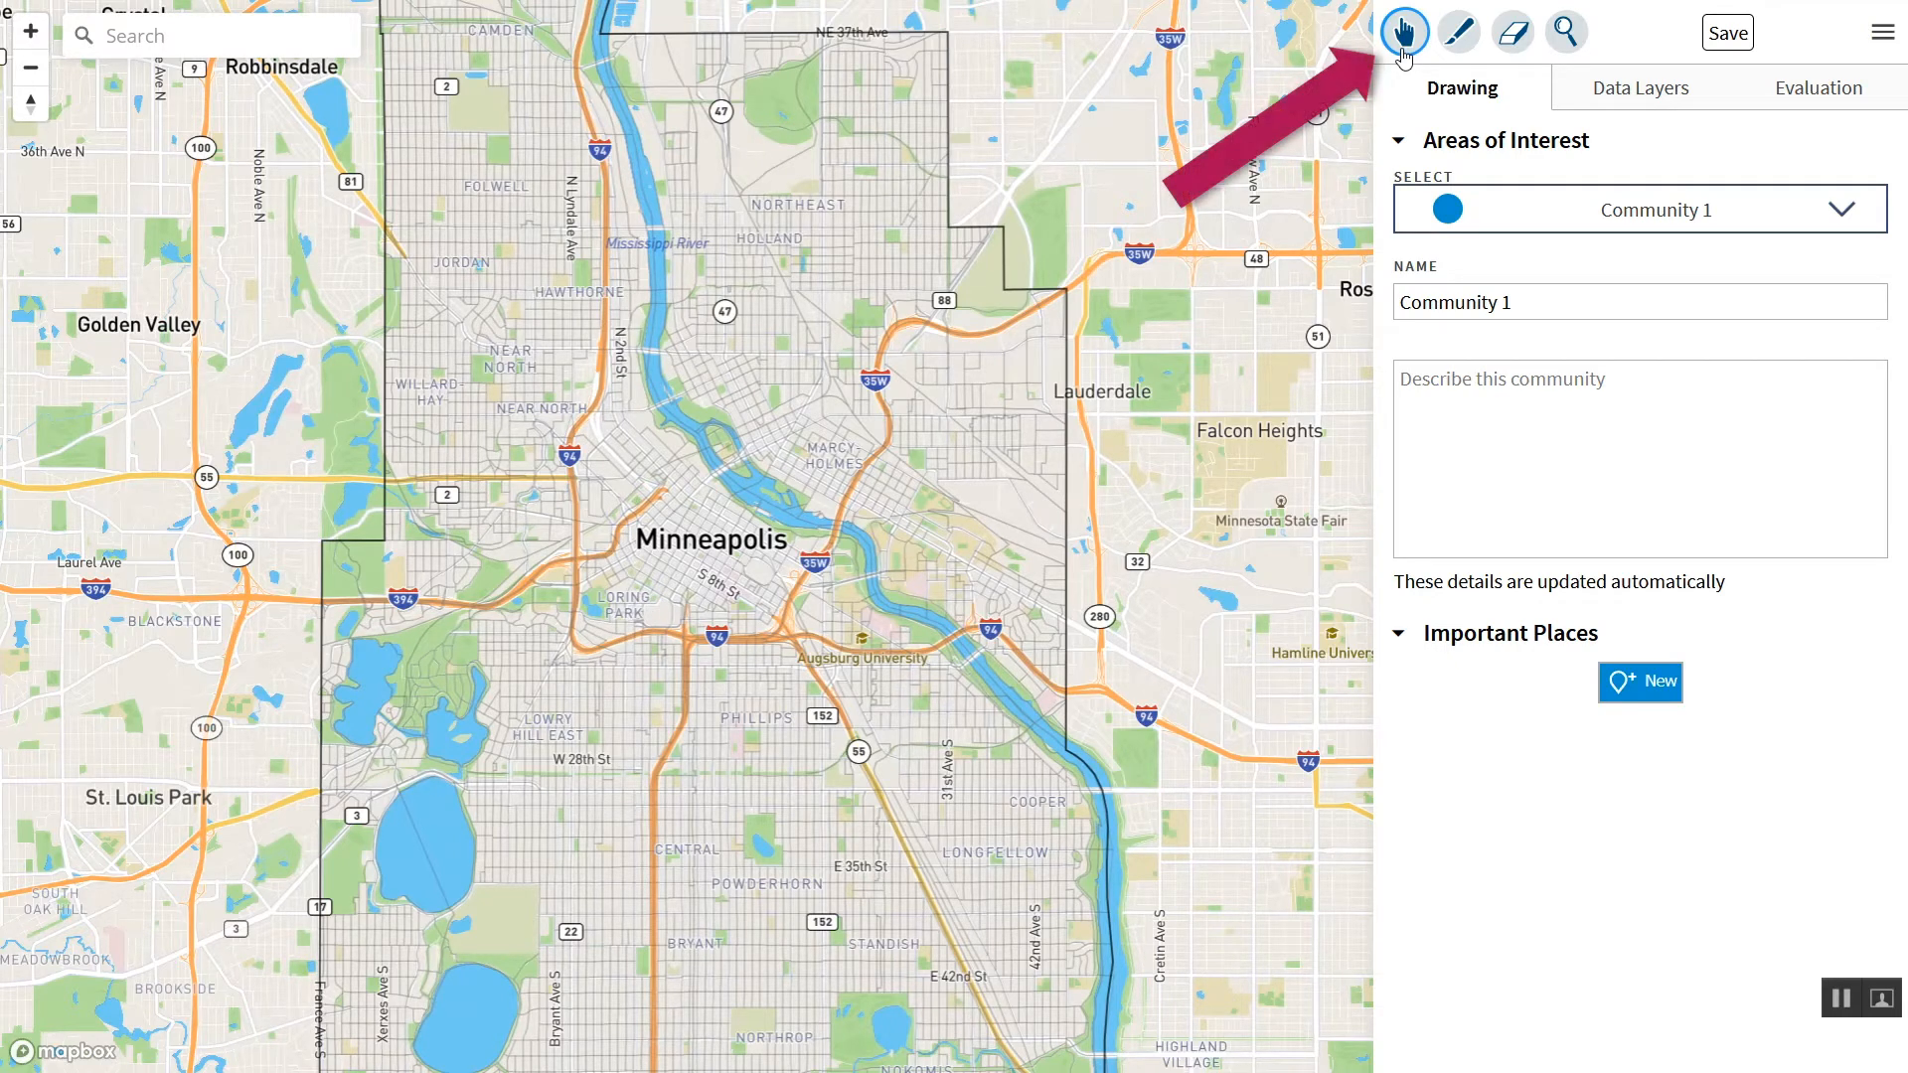
drag(1130, 158, 1130, 426)
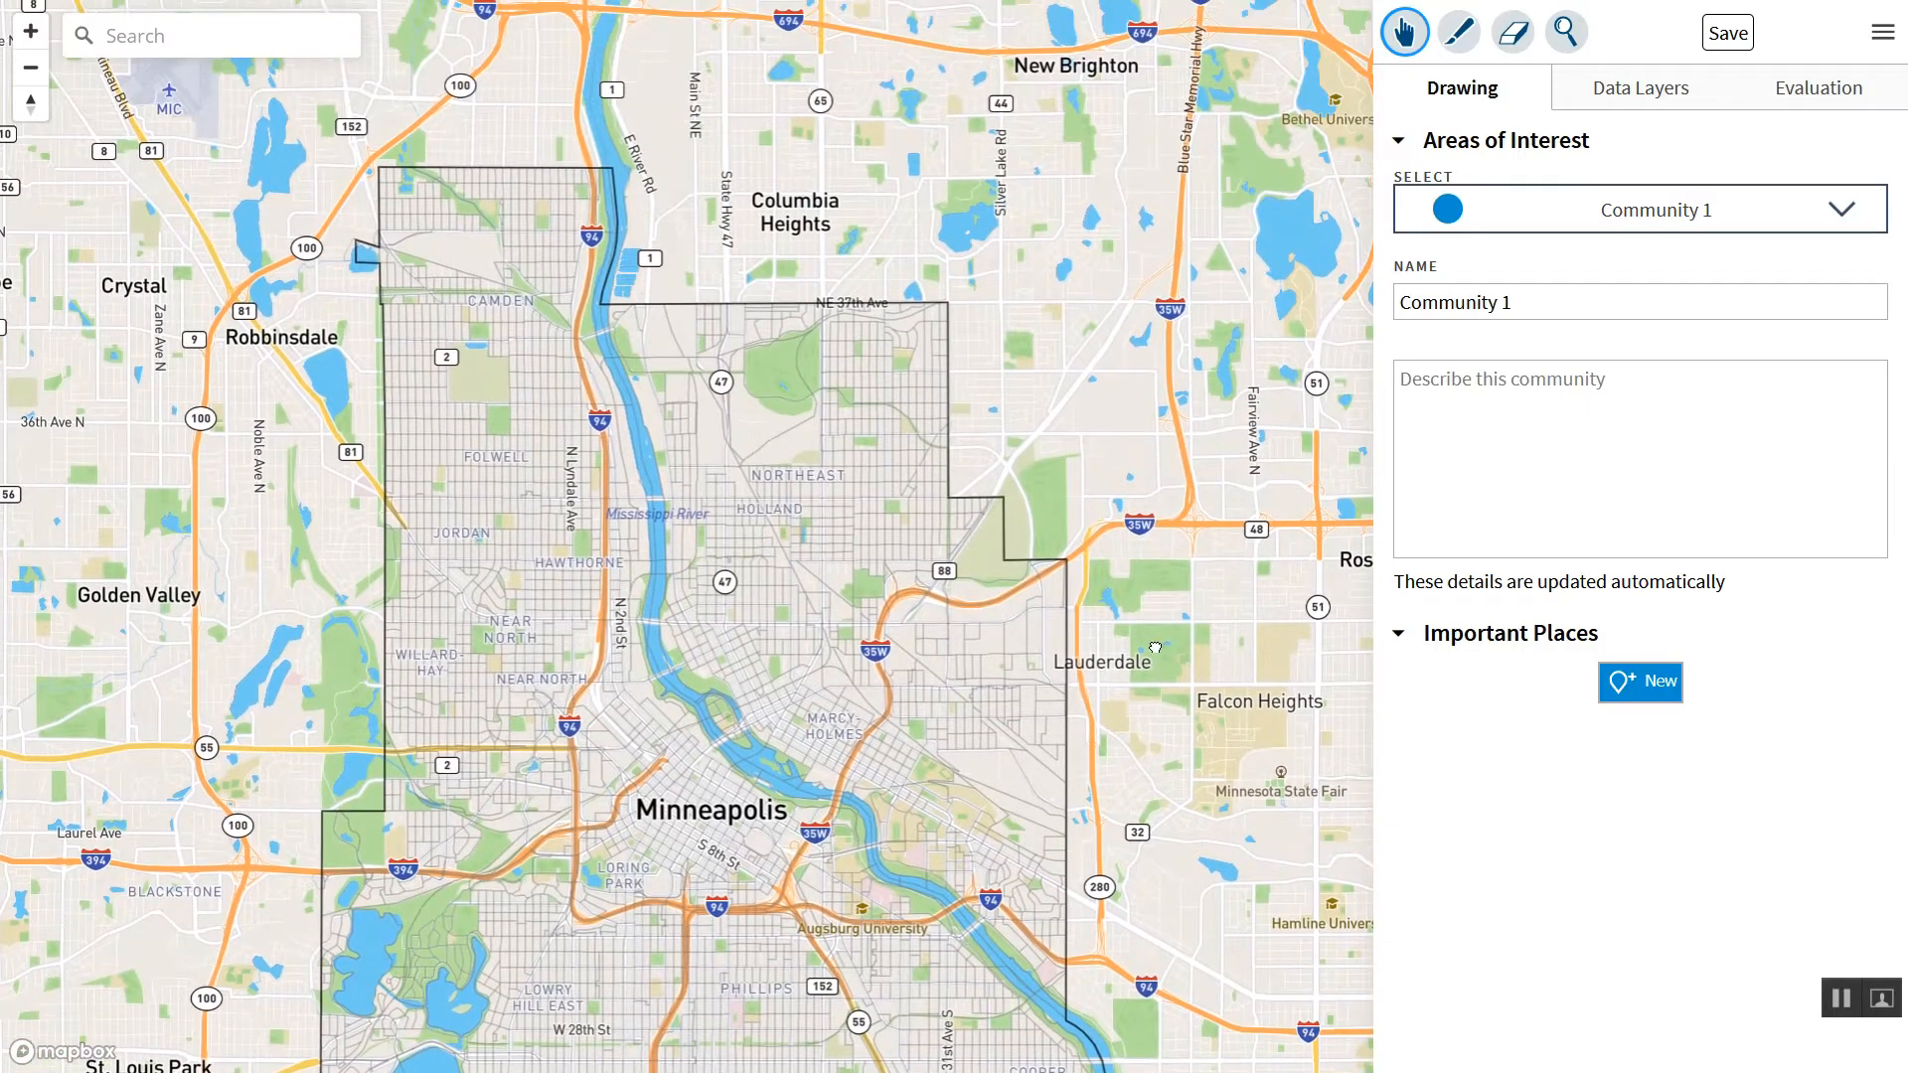
mouse_move(1153, 626)
mouse_down()
mouse_move(1045, 369)
mouse_move(1042, 294)
mouse_up()
drag(1054, 663, 1135, 416)
drag(954, 114, 934, 621)
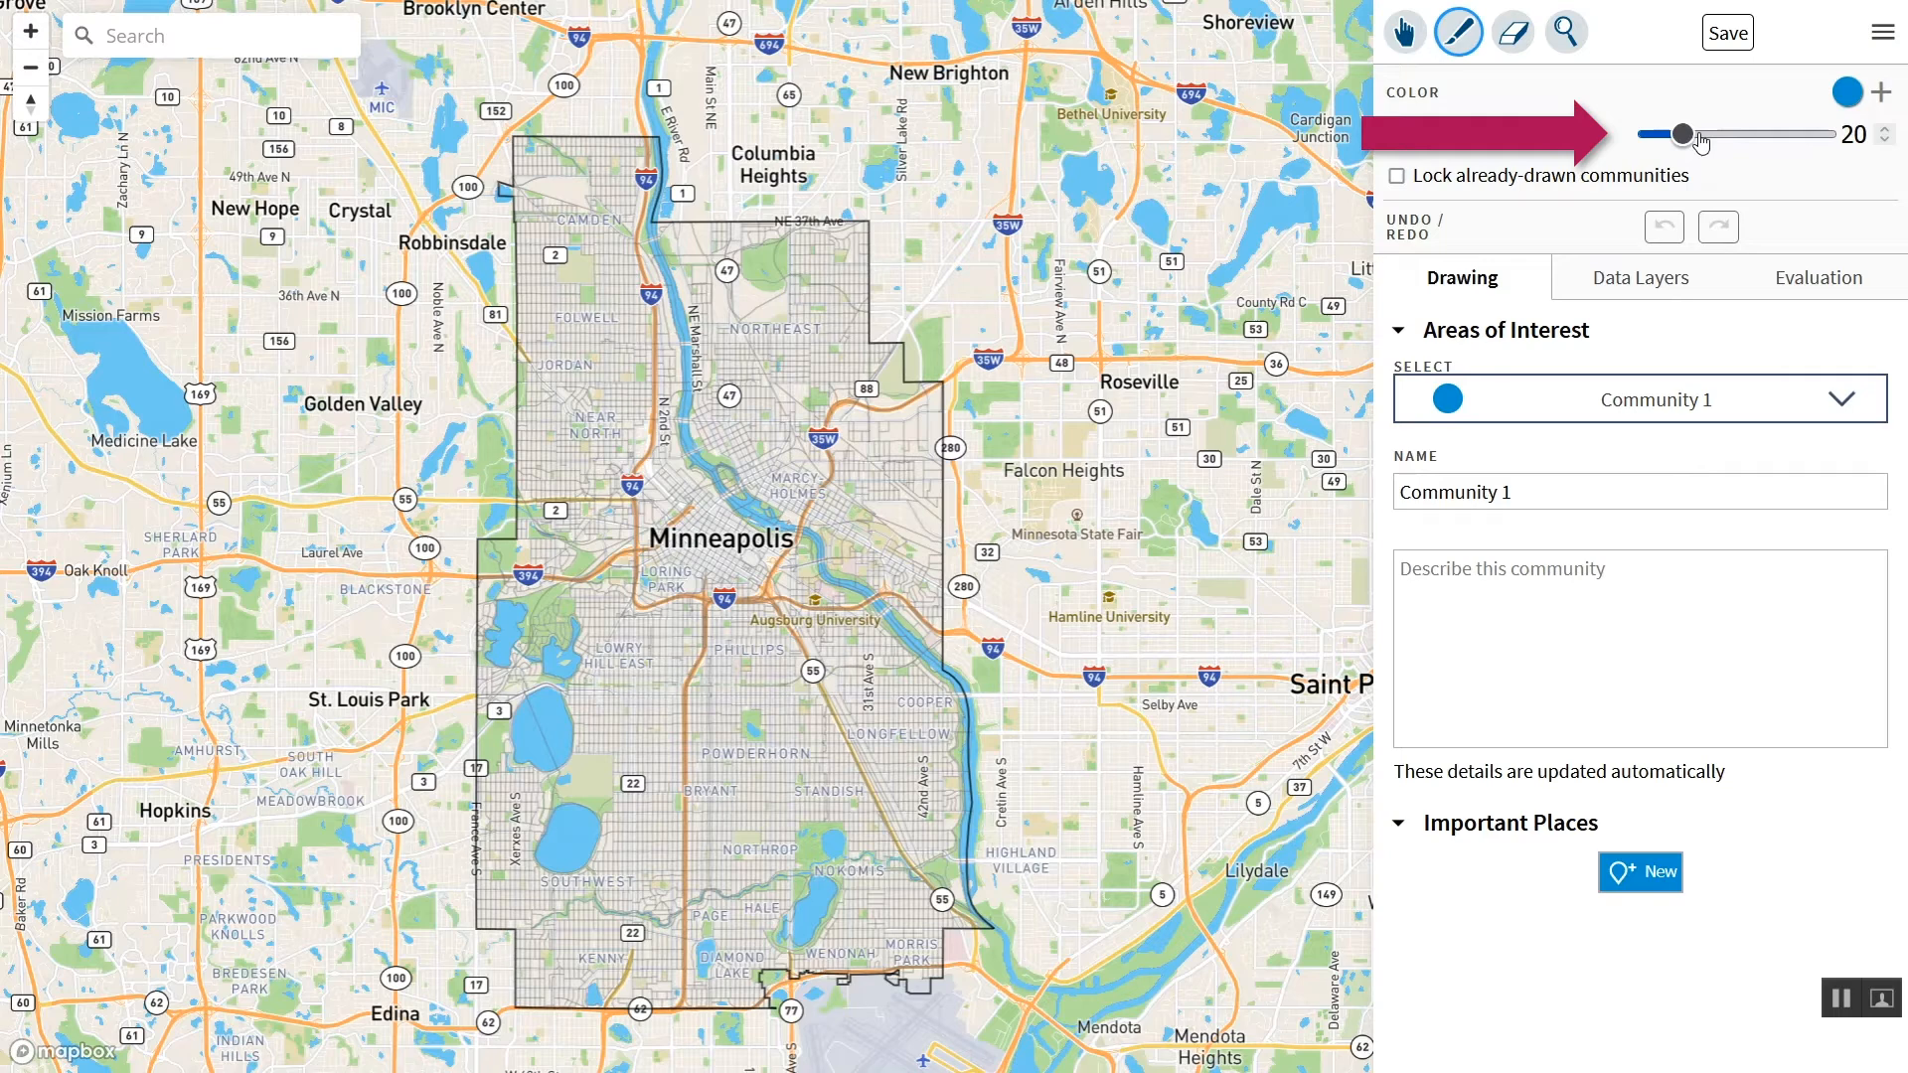
- Paint the Camden area in northwest Minneapolis as Community 1 with brush size 21, and undo the last strokes
drag(1694, 135, 1695, 135)
mouse_move(1697, 139)
mouse_down()
mouse_move(1666, 139)
mouse_move(1686, 139)
mouse_up()
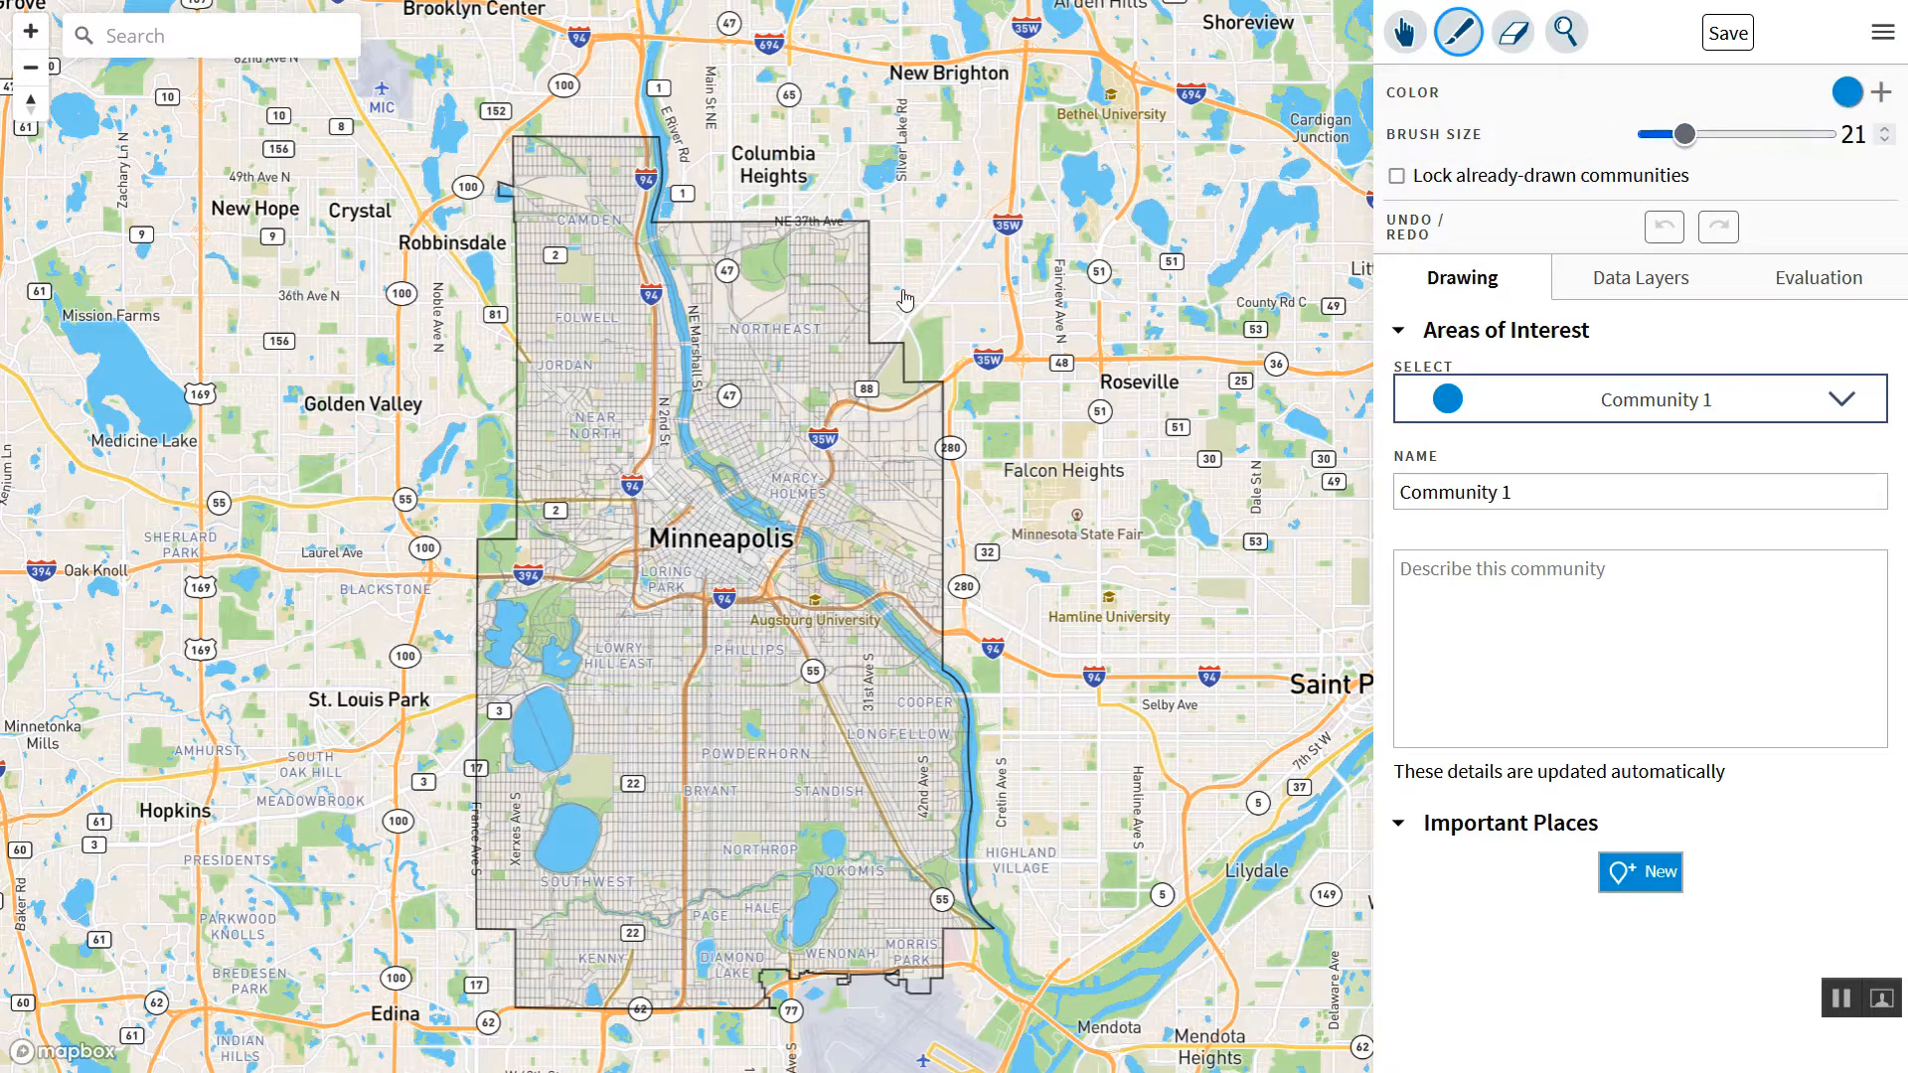
drag(707, 238, 678, 252)
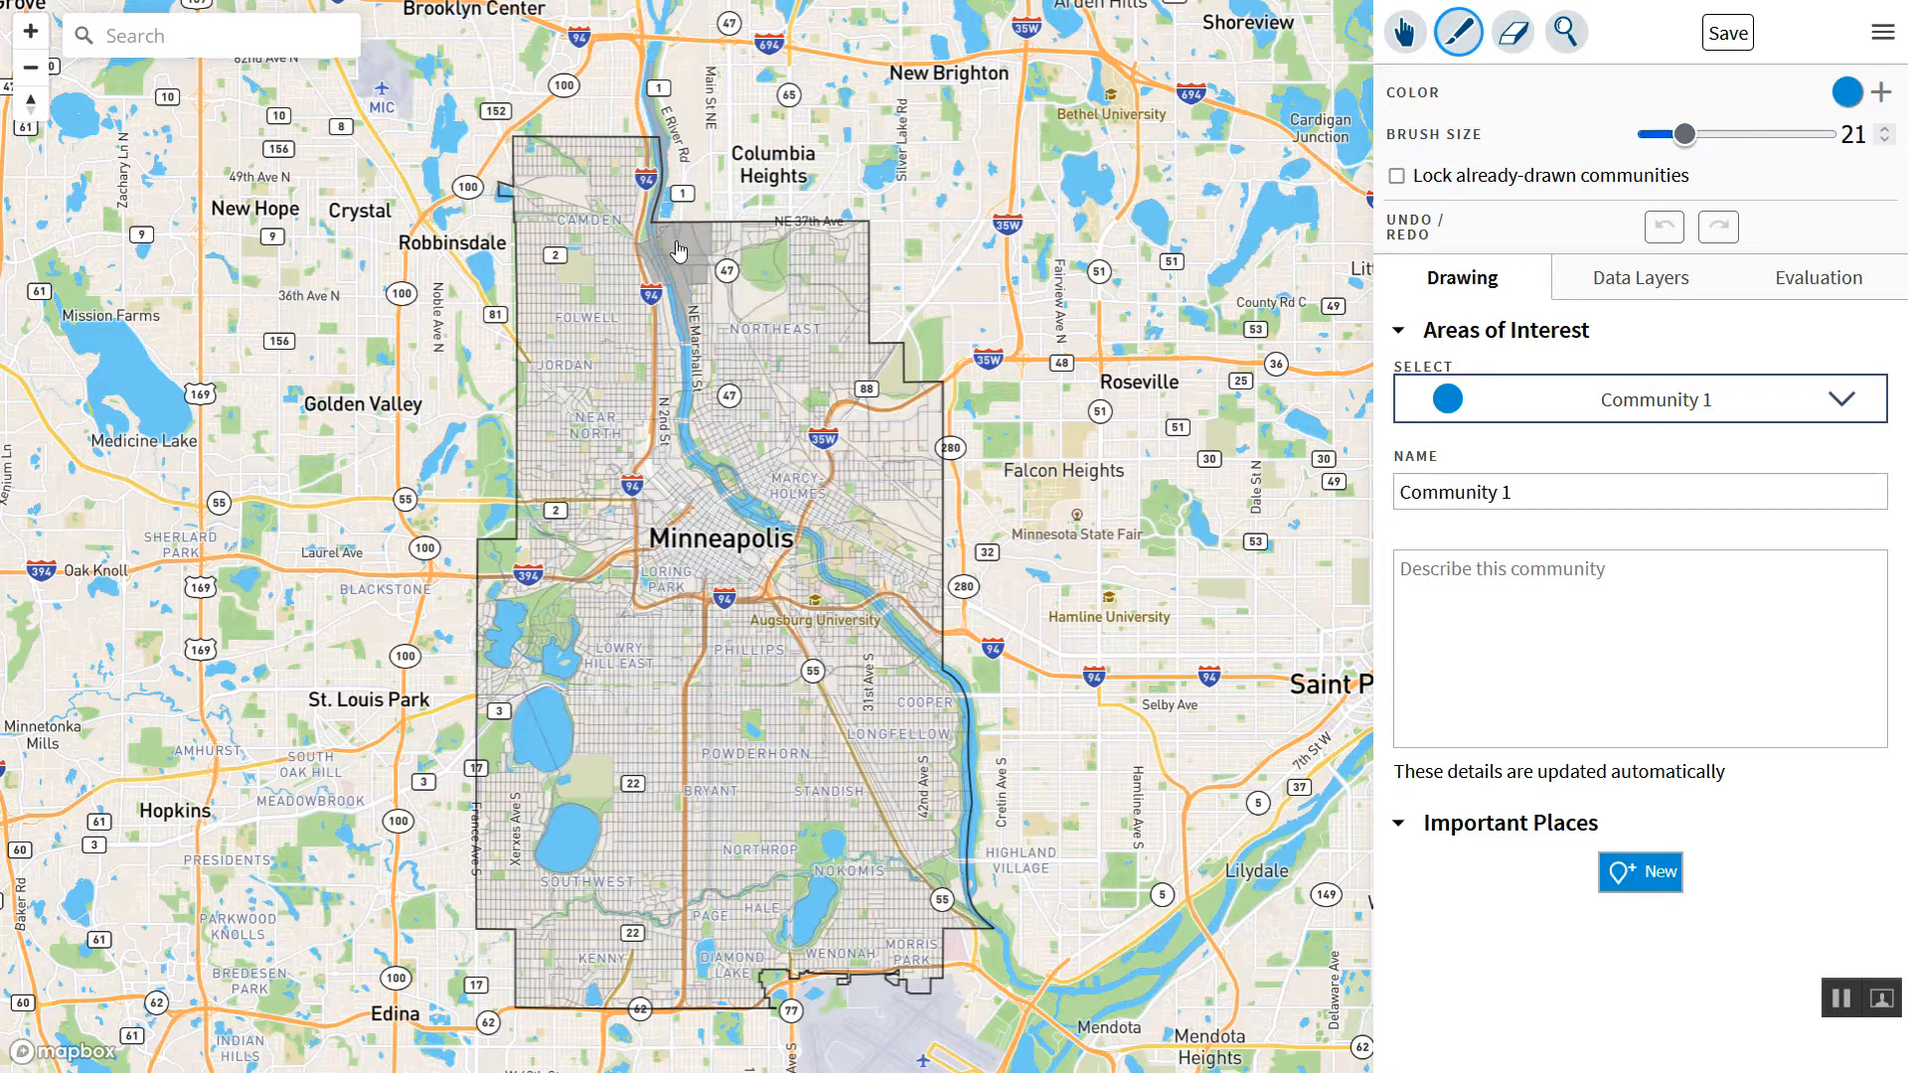
mouse_move(542, 149)
mouse_down()
mouse_move(577, 179)
mouse_move(640, 176)
mouse_move(586, 298)
mouse_move(521, 198)
mouse_move(536, 392)
mouse_move(566, 365)
mouse_up()
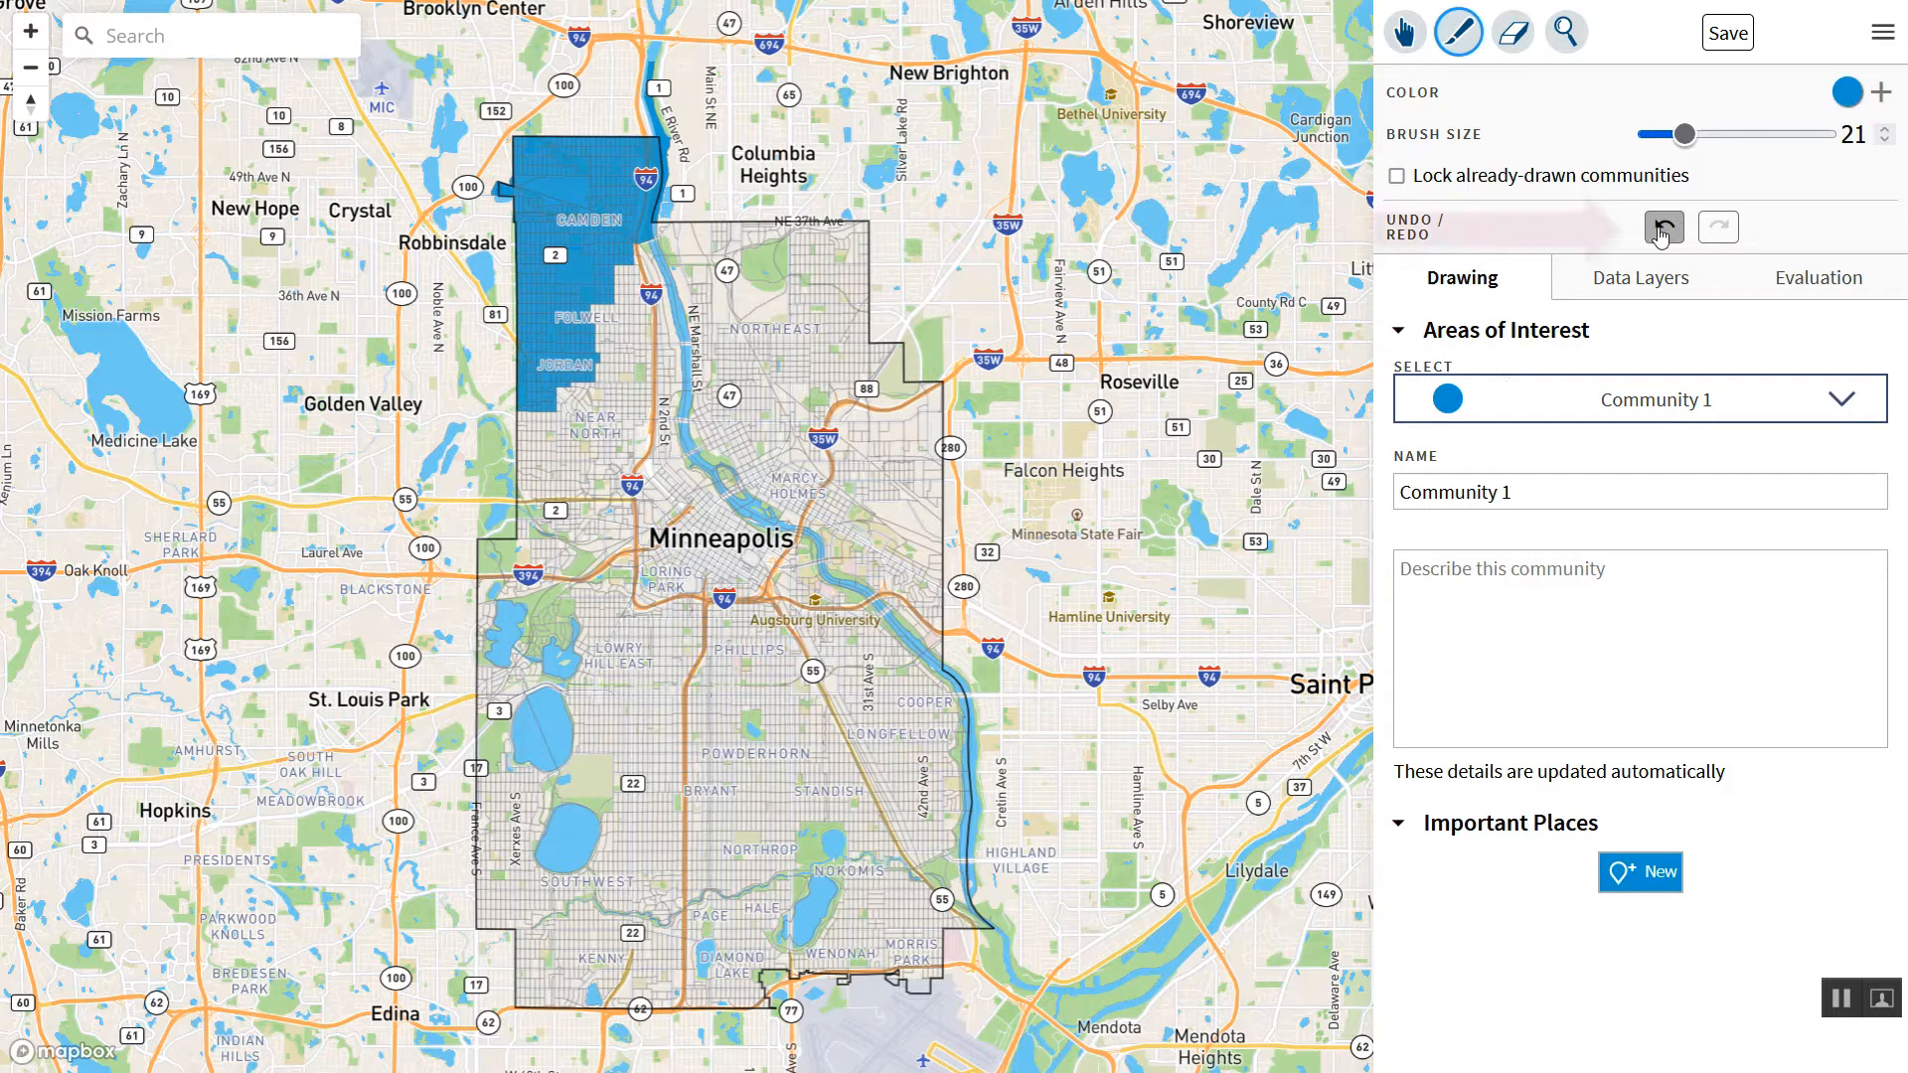
click(1662, 231)
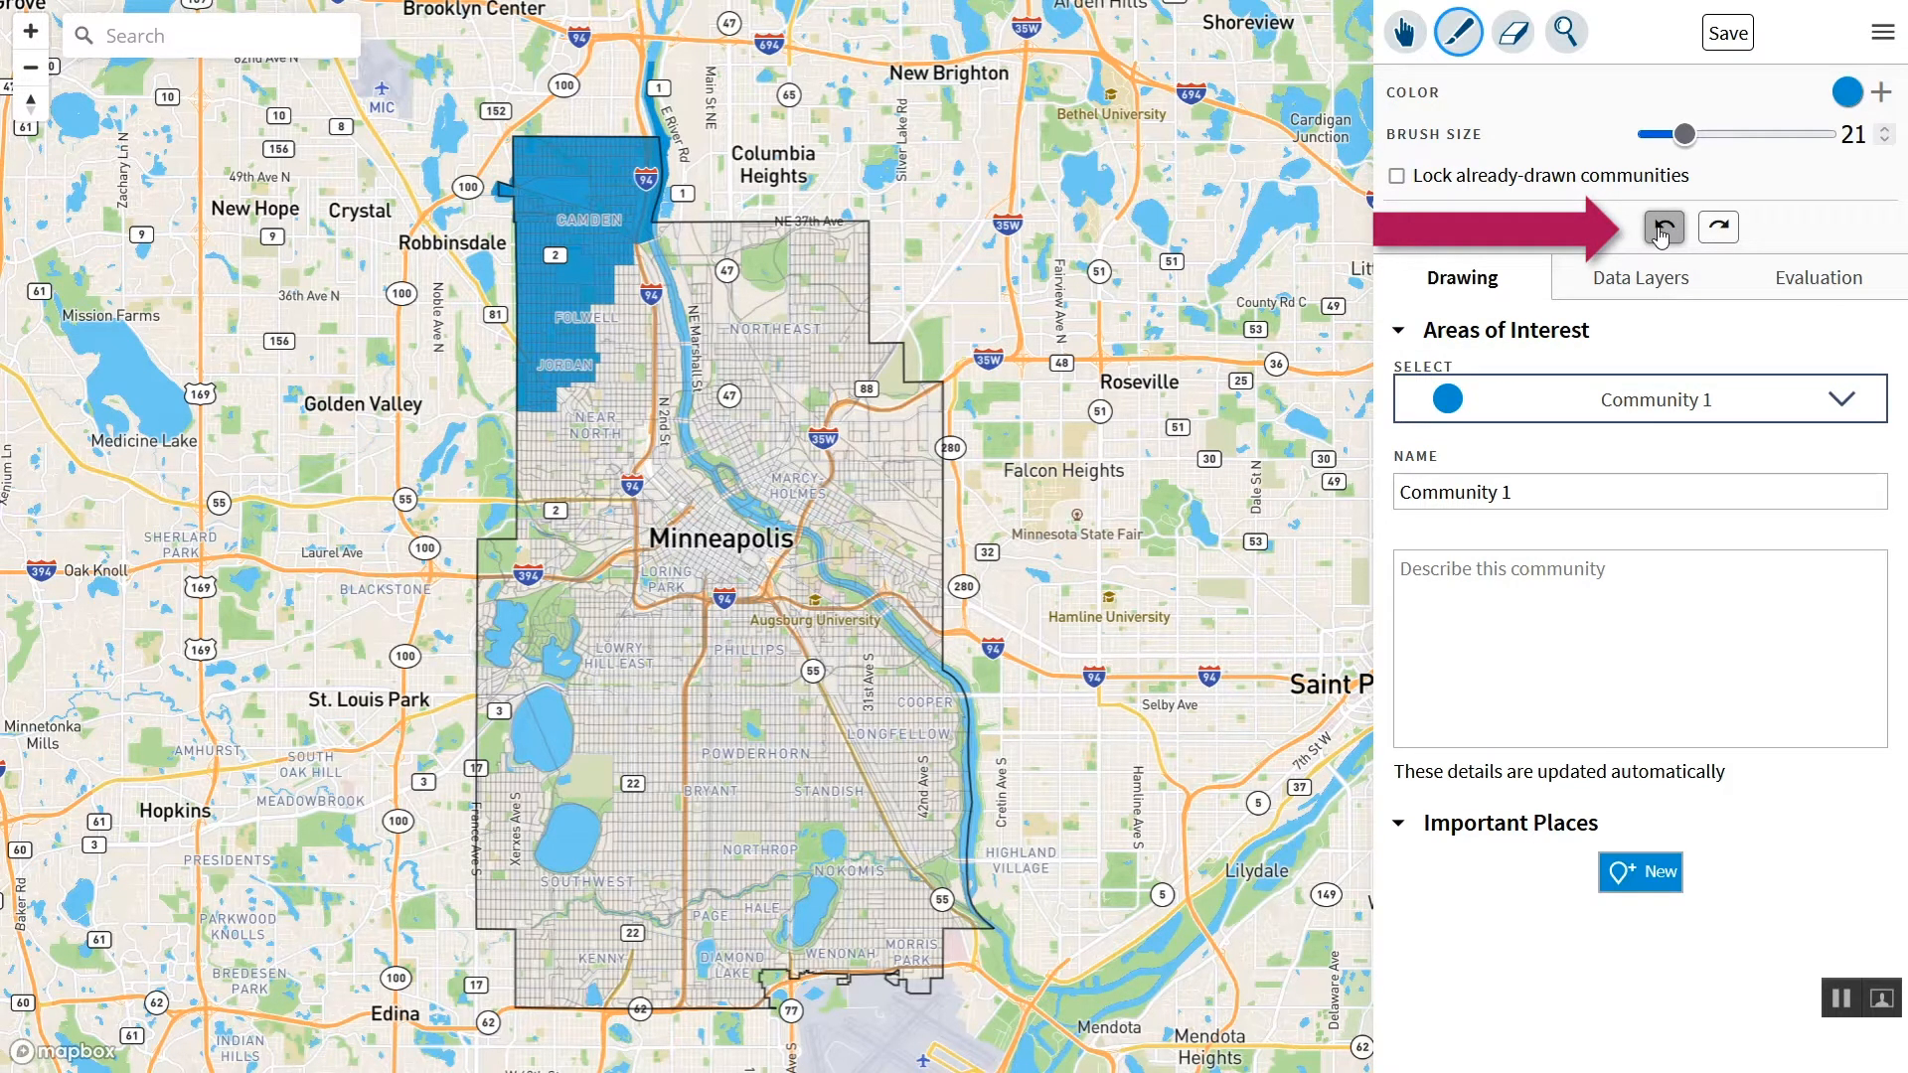
click(1661, 235)
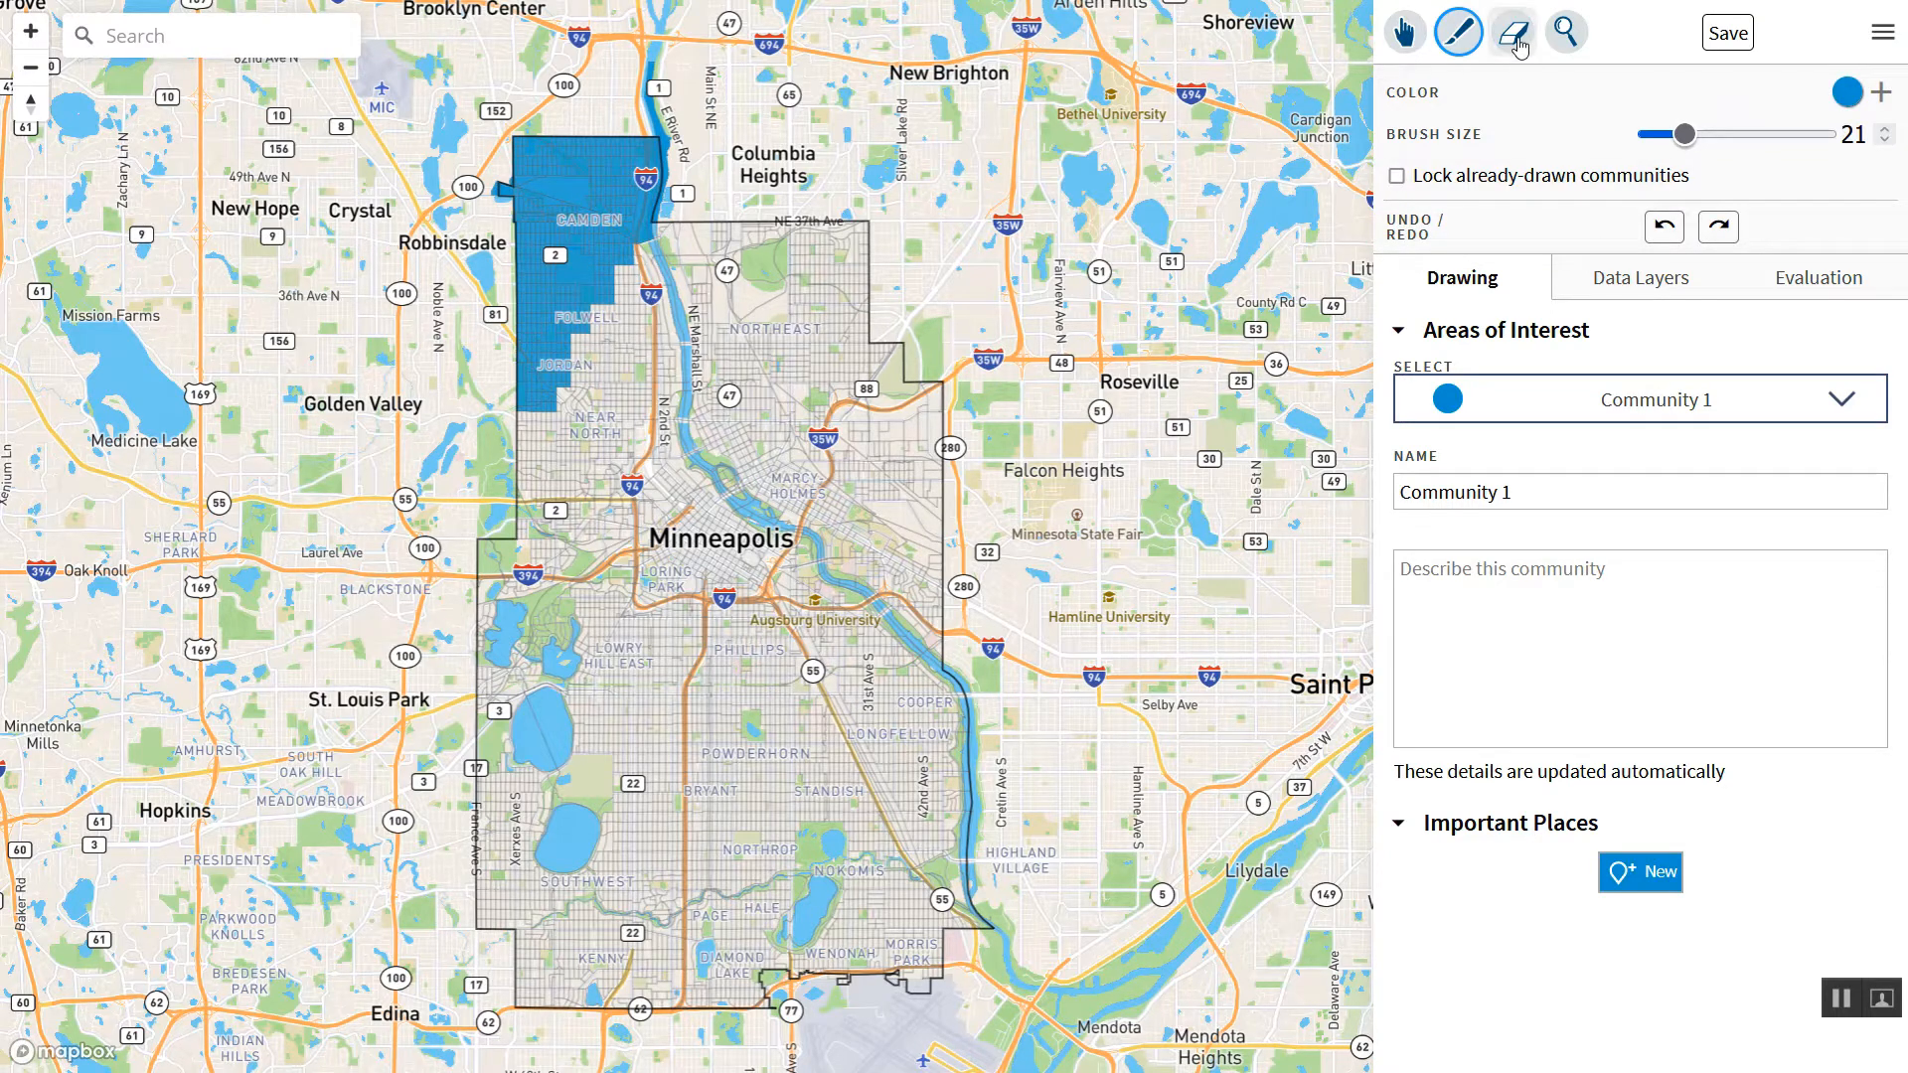
- Erase the southern tip of Community 1 near Jordan with eraser size 17, and return to the brush
click(1518, 45)
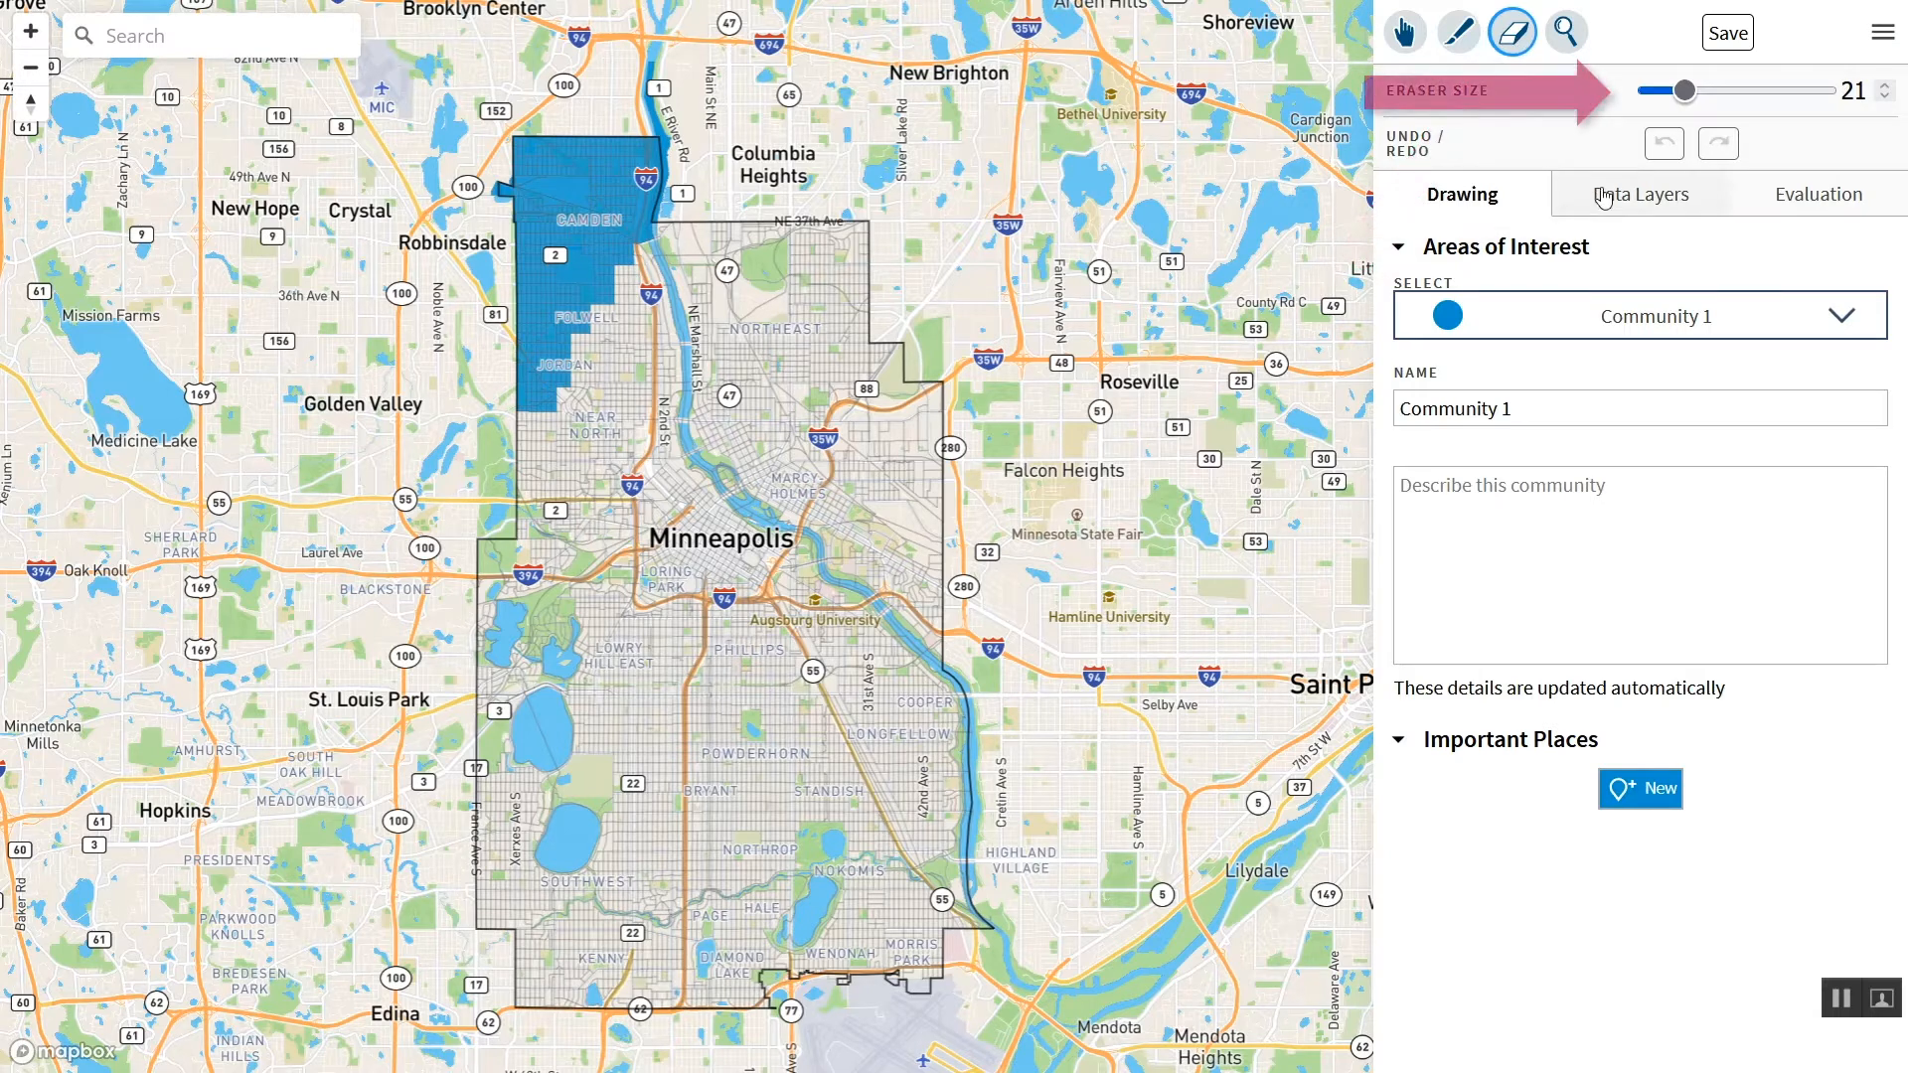
mouse_move(1684, 92)
mouse_down()
mouse_move(1705, 91)
mouse_move(1676, 99)
mouse_up()
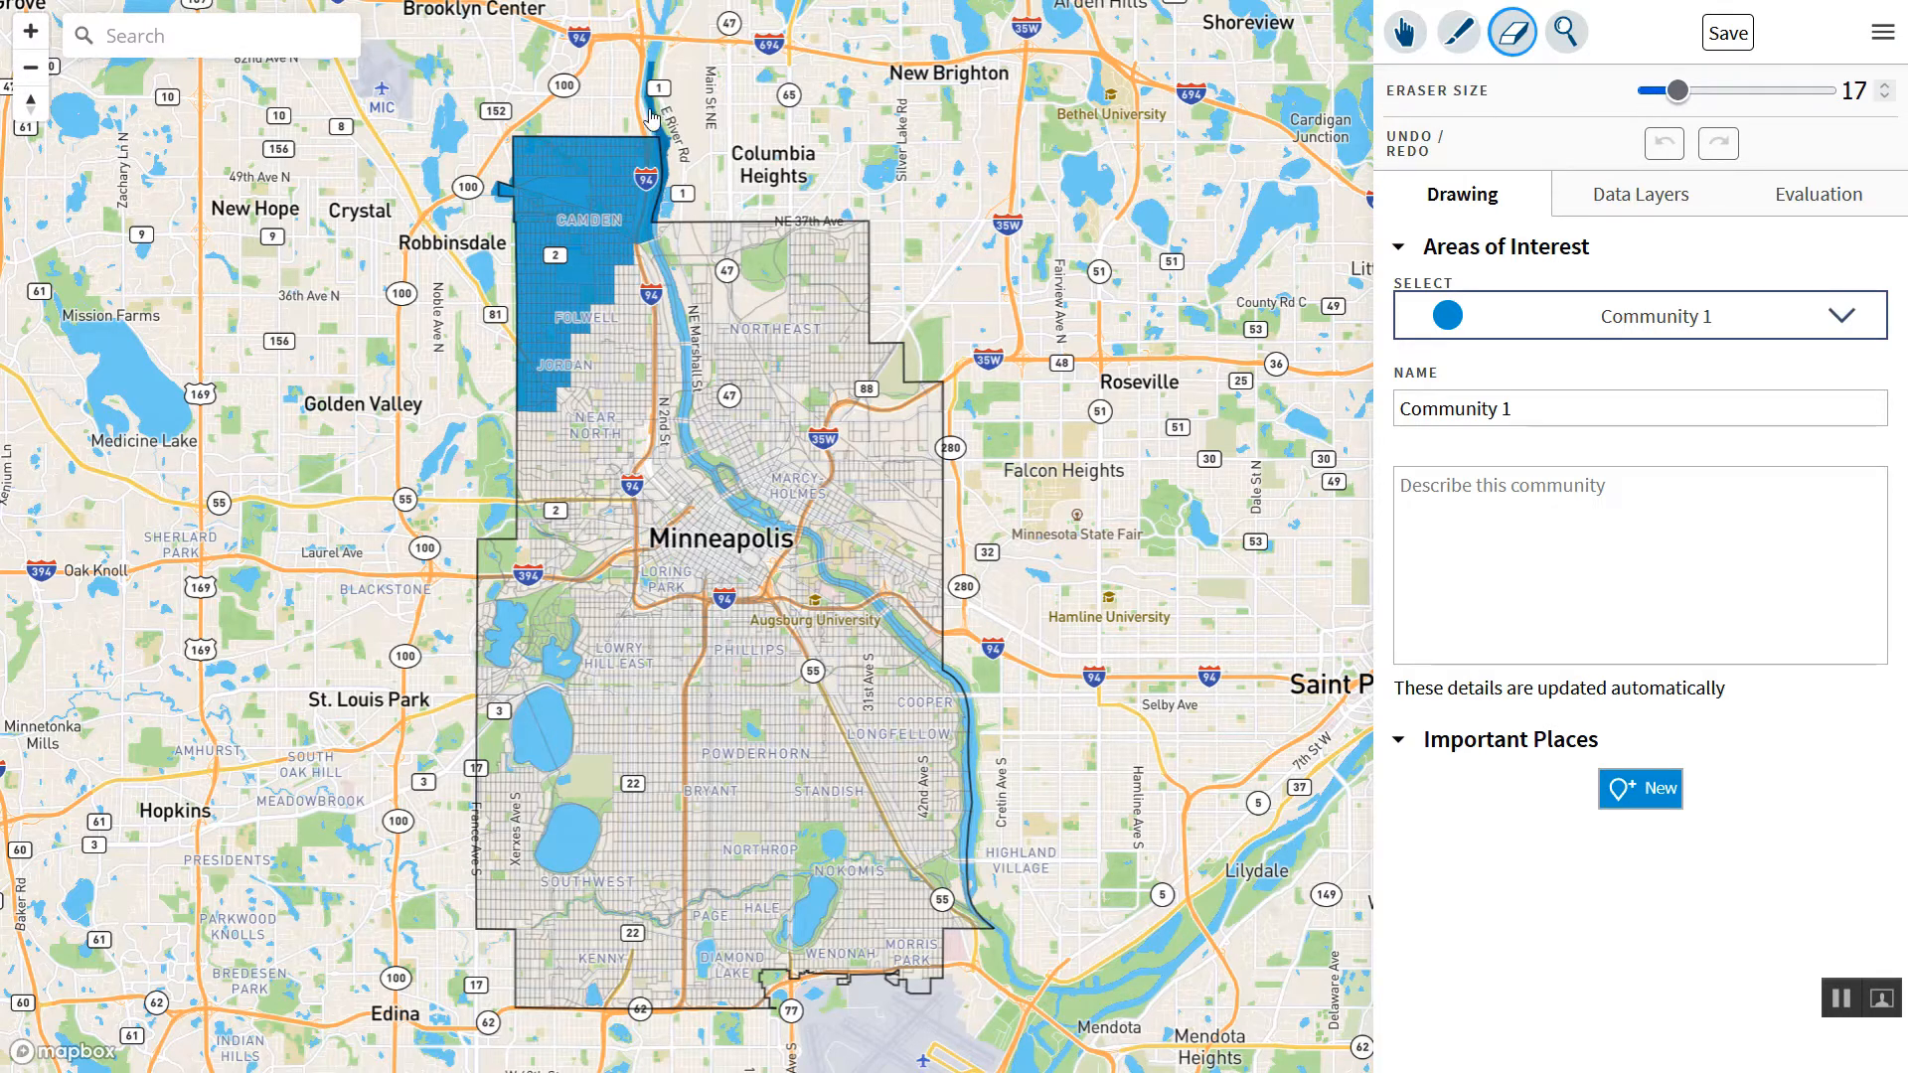
mouse_move(651, 117)
mouse_down()
mouse_move(671, 174)
mouse_move(626, 352)
mouse_move(525, 413)
mouse_up()
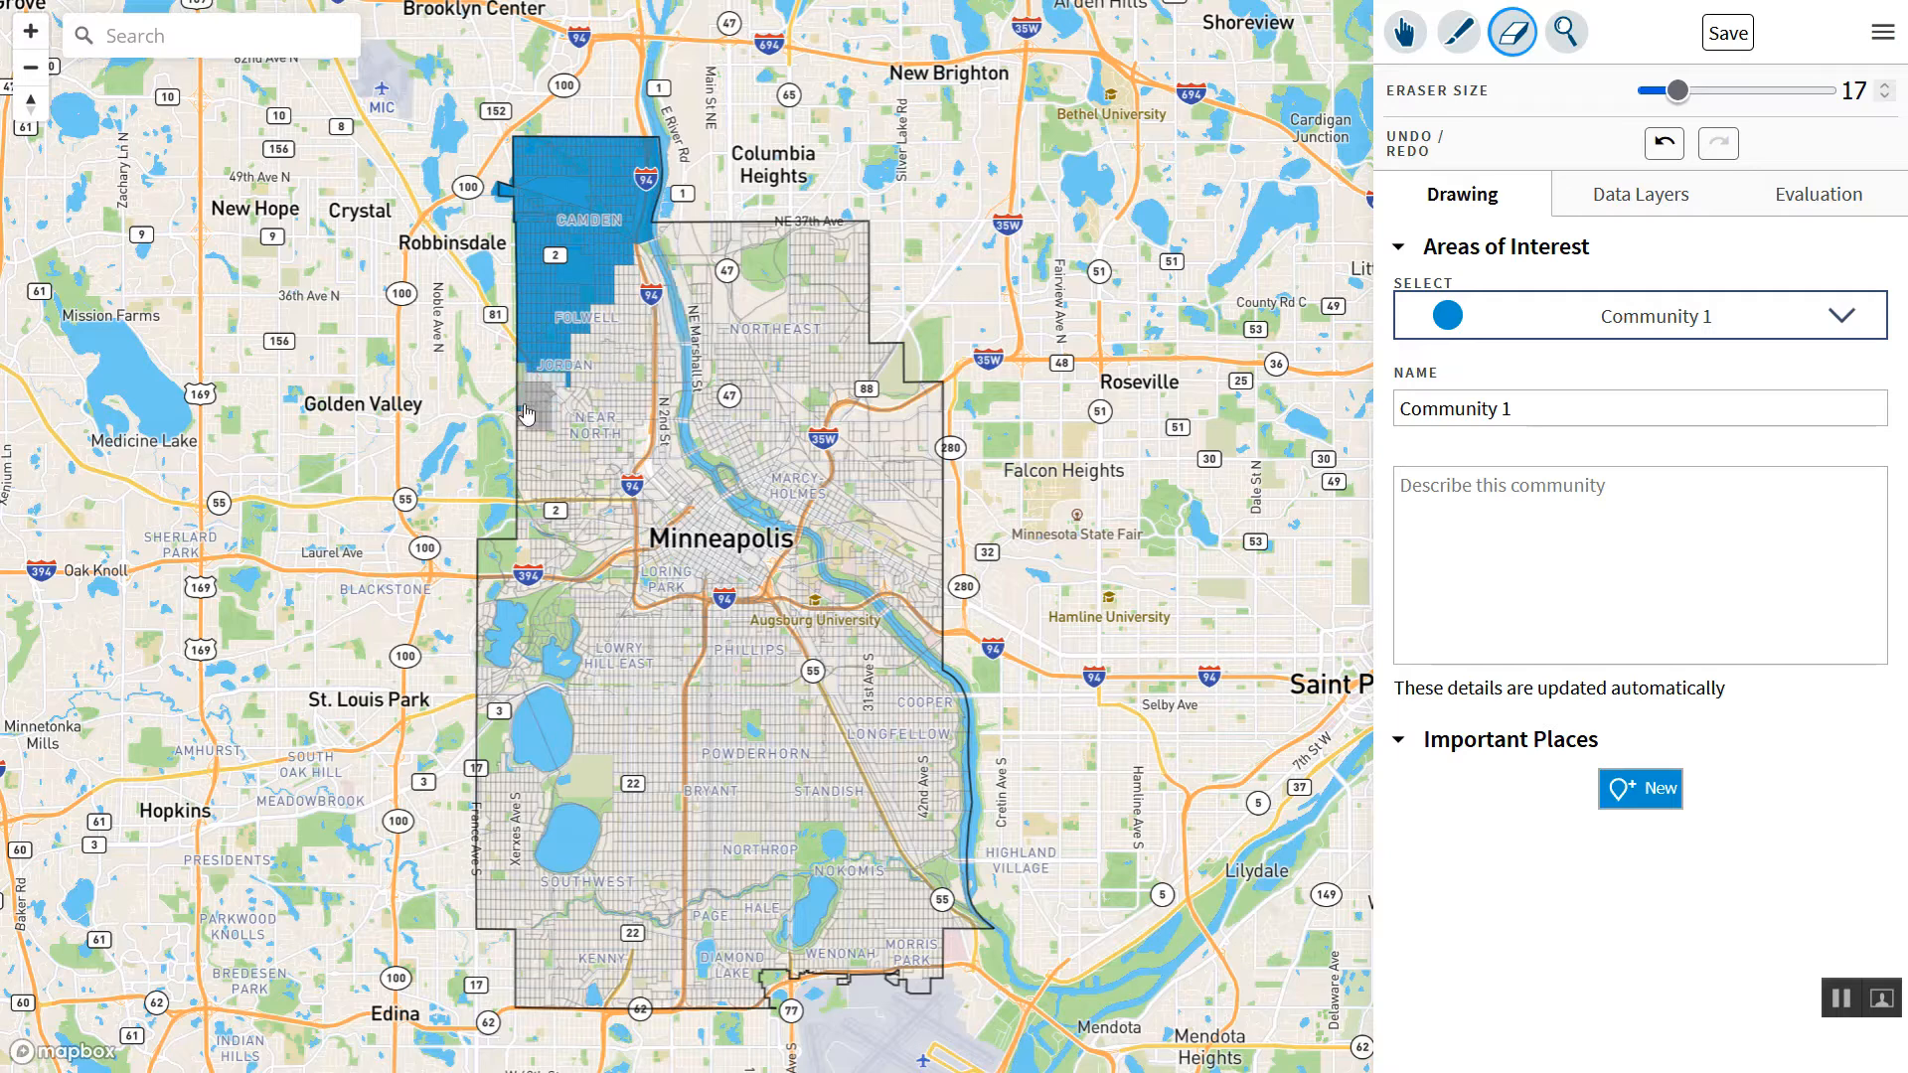
click(578, 381)
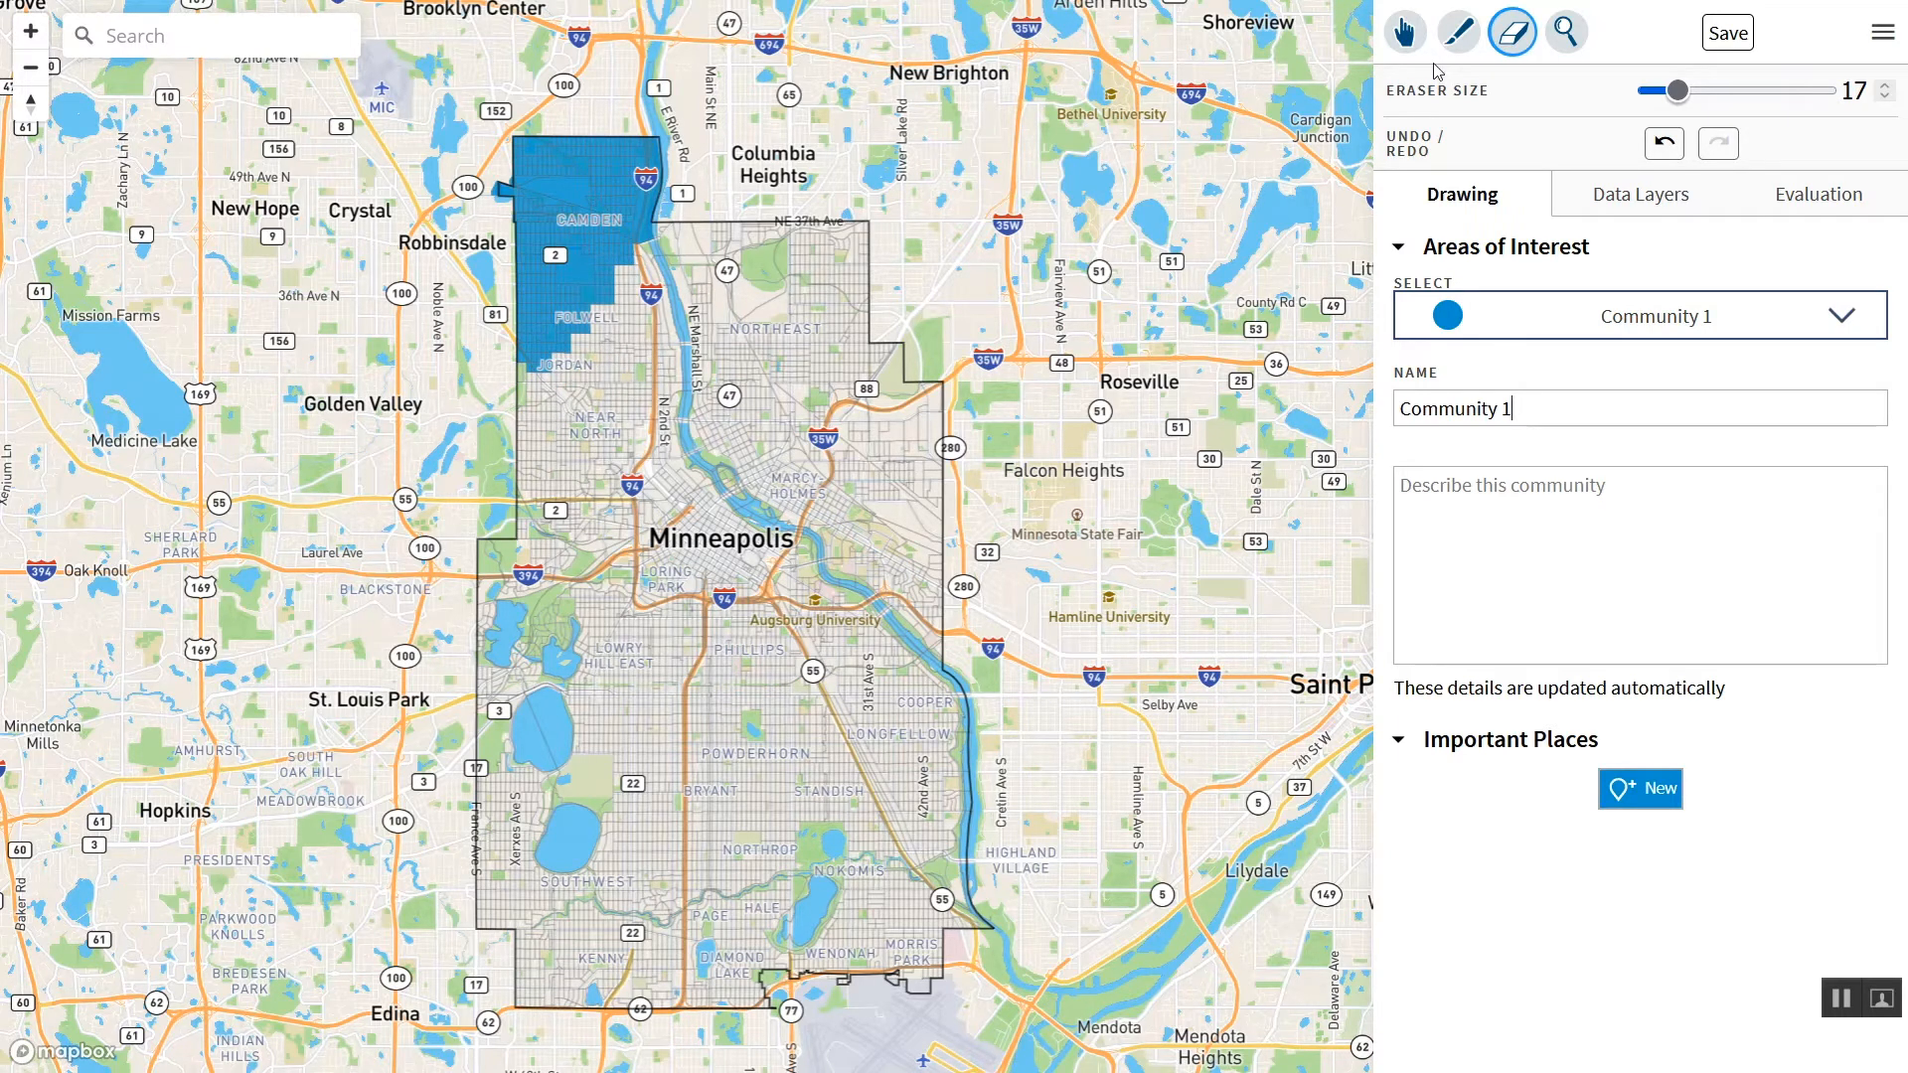
click(1456, 36)
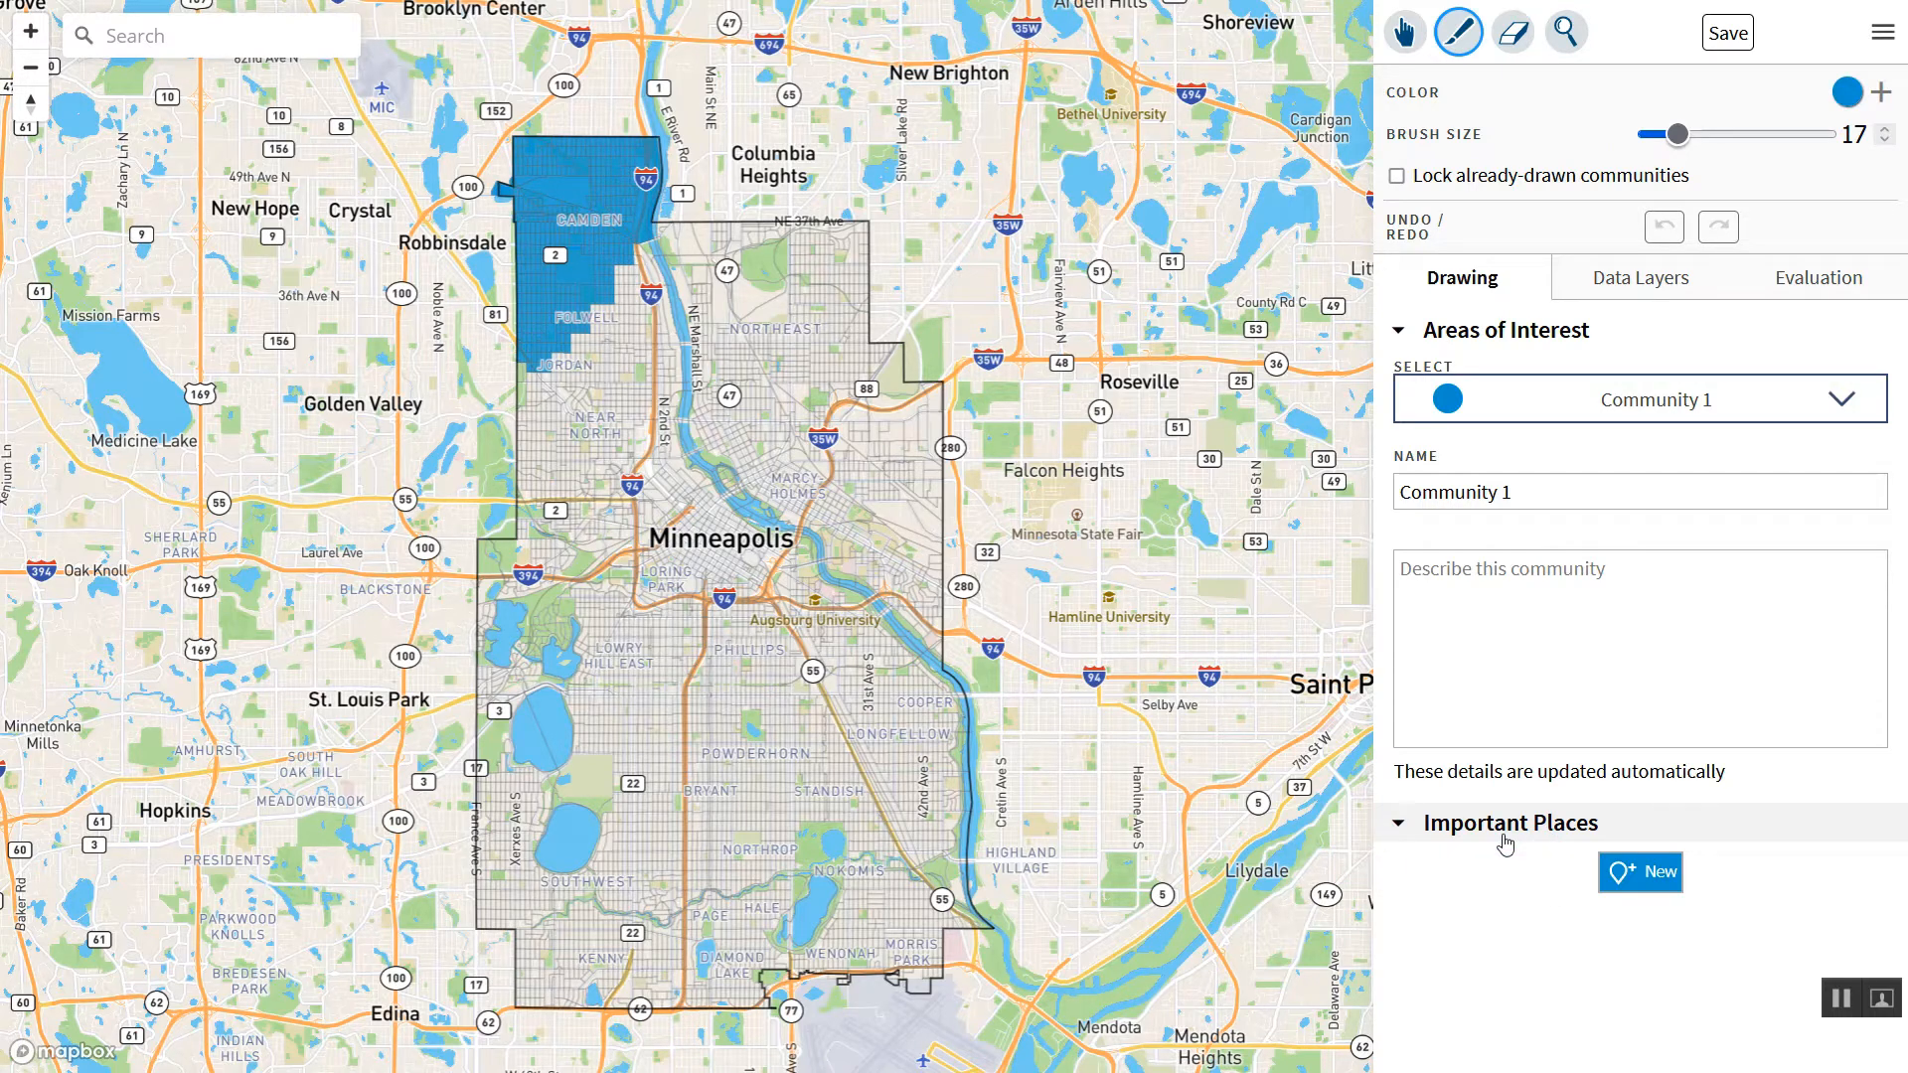
- Add a new important place marker inside the painted Community 1 area, just southeast of the Camden label
click(1639, 875)
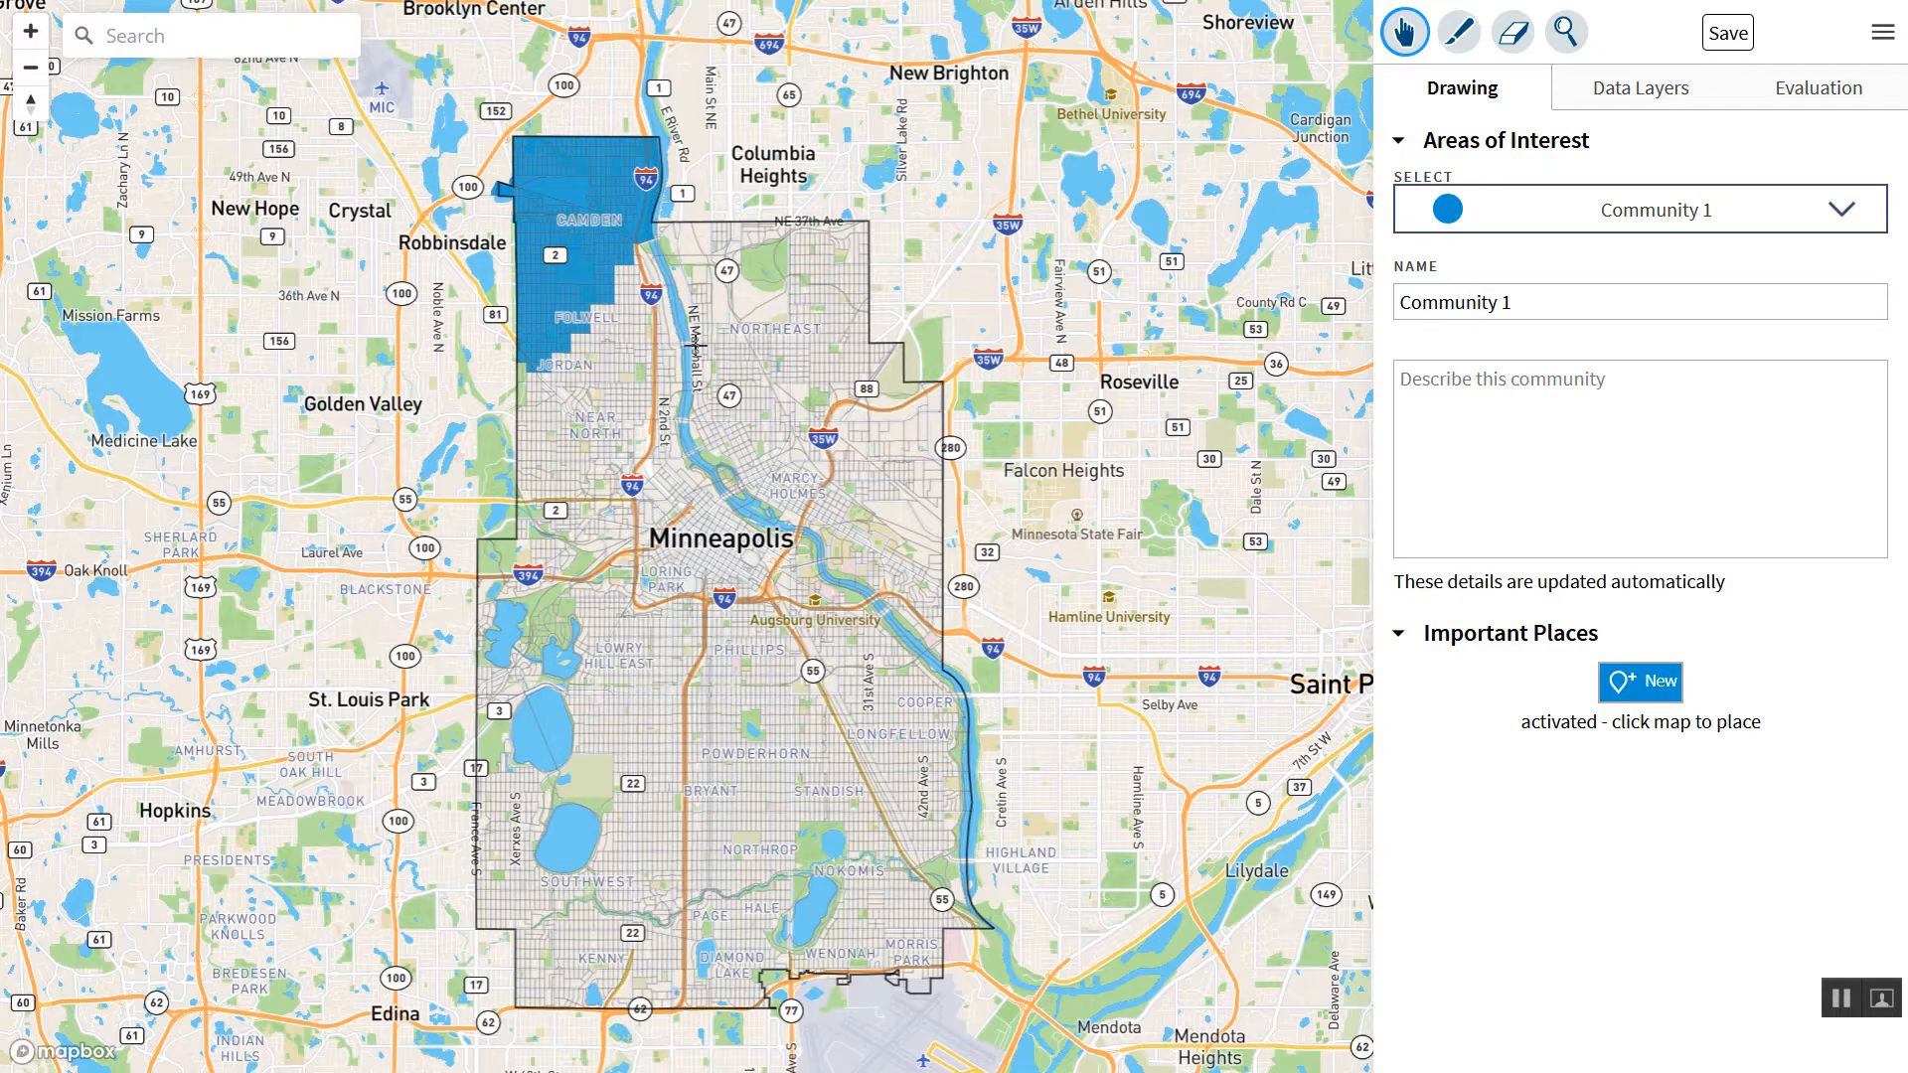
click(604, 254)
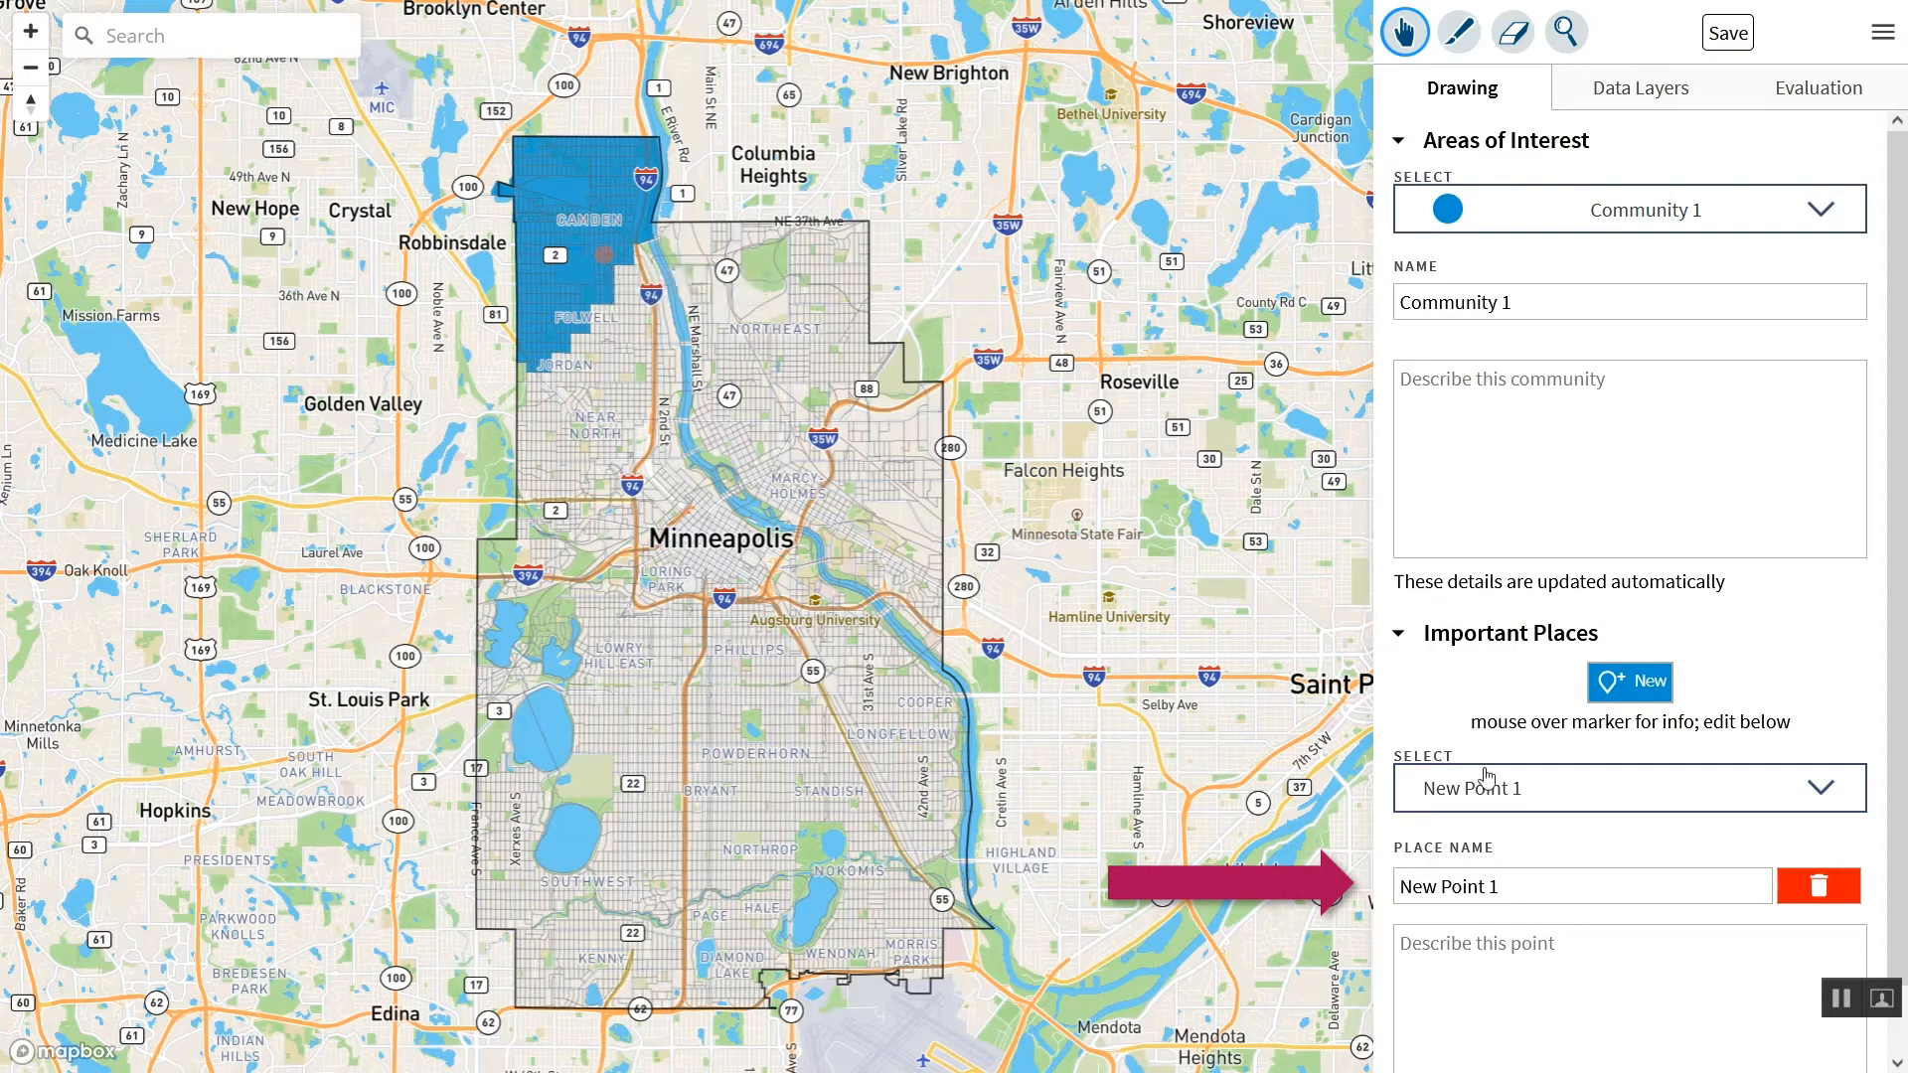
scroll(1485, 777, down, 1)
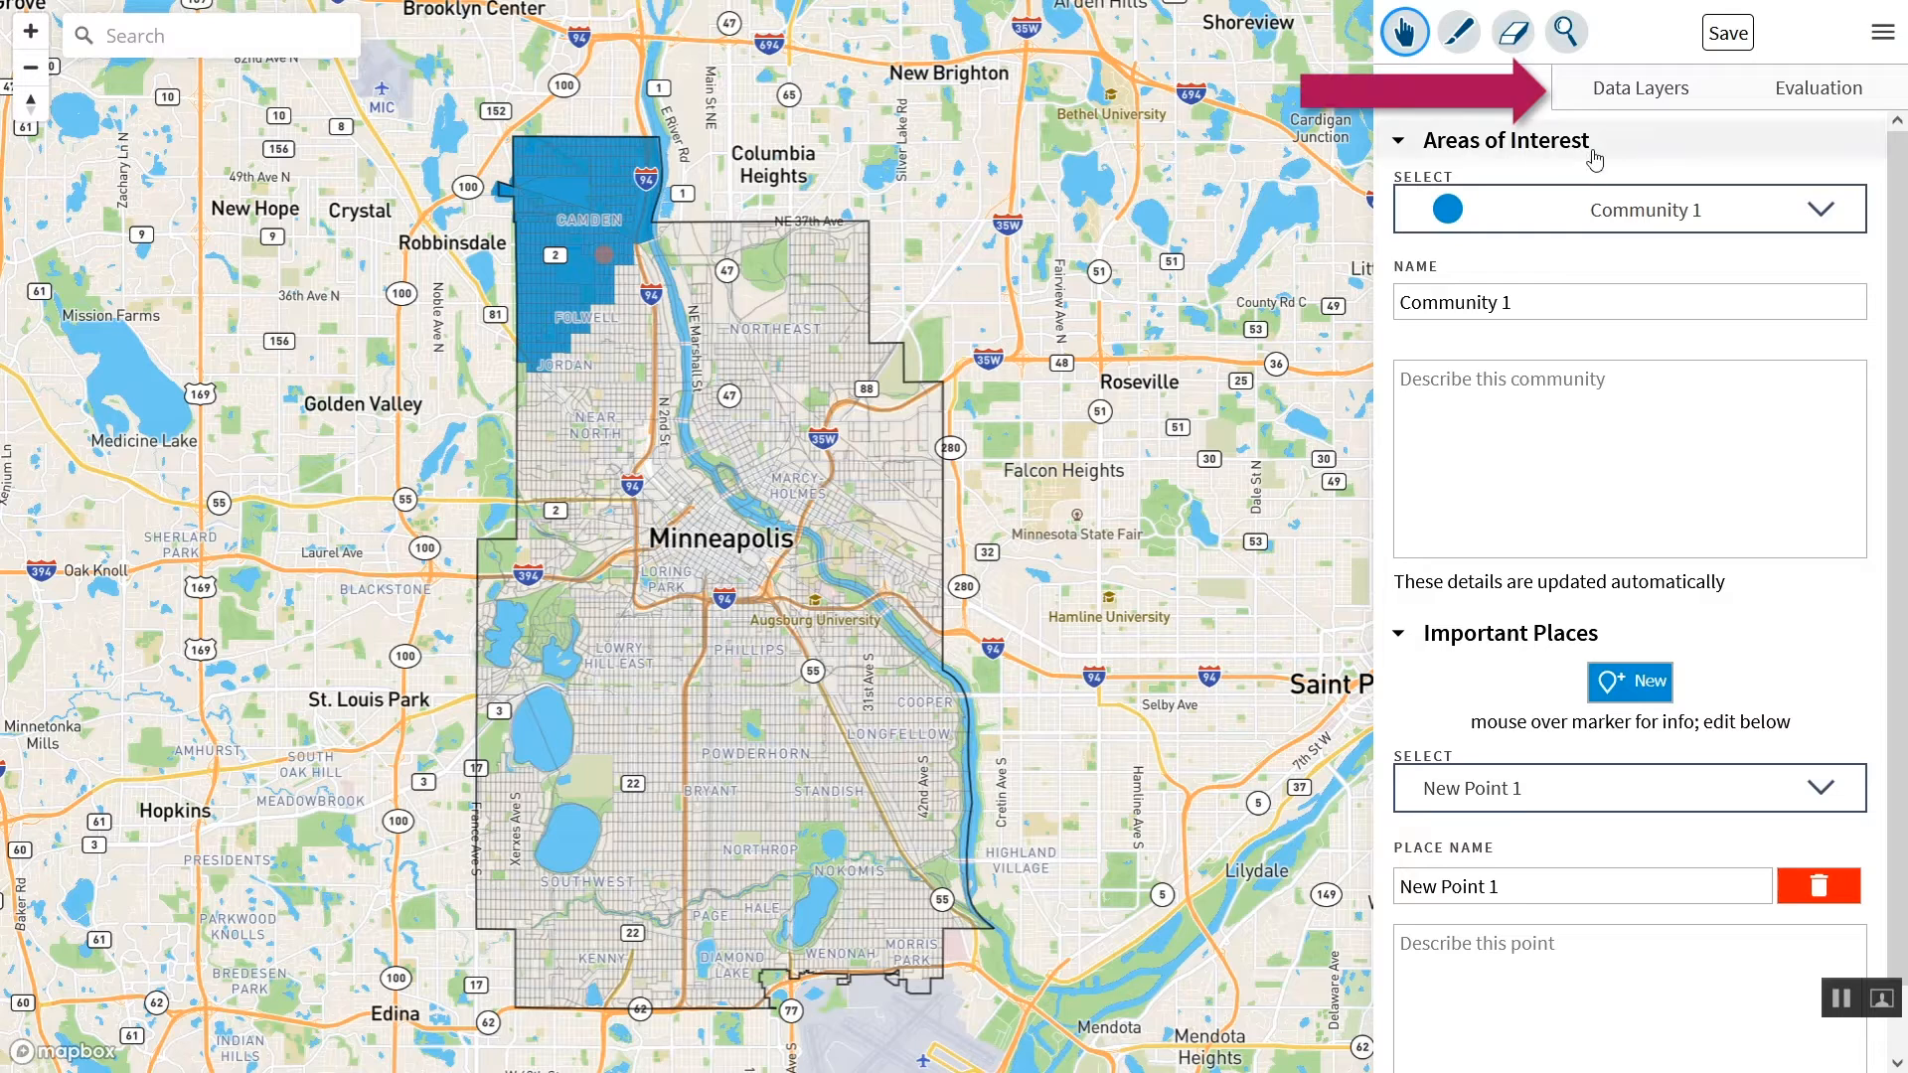
- Show the Current City Council Wards, Current Park Districts and Neighborhoods boundaries one at a time, hiding each after viewing
click(1608, 103)
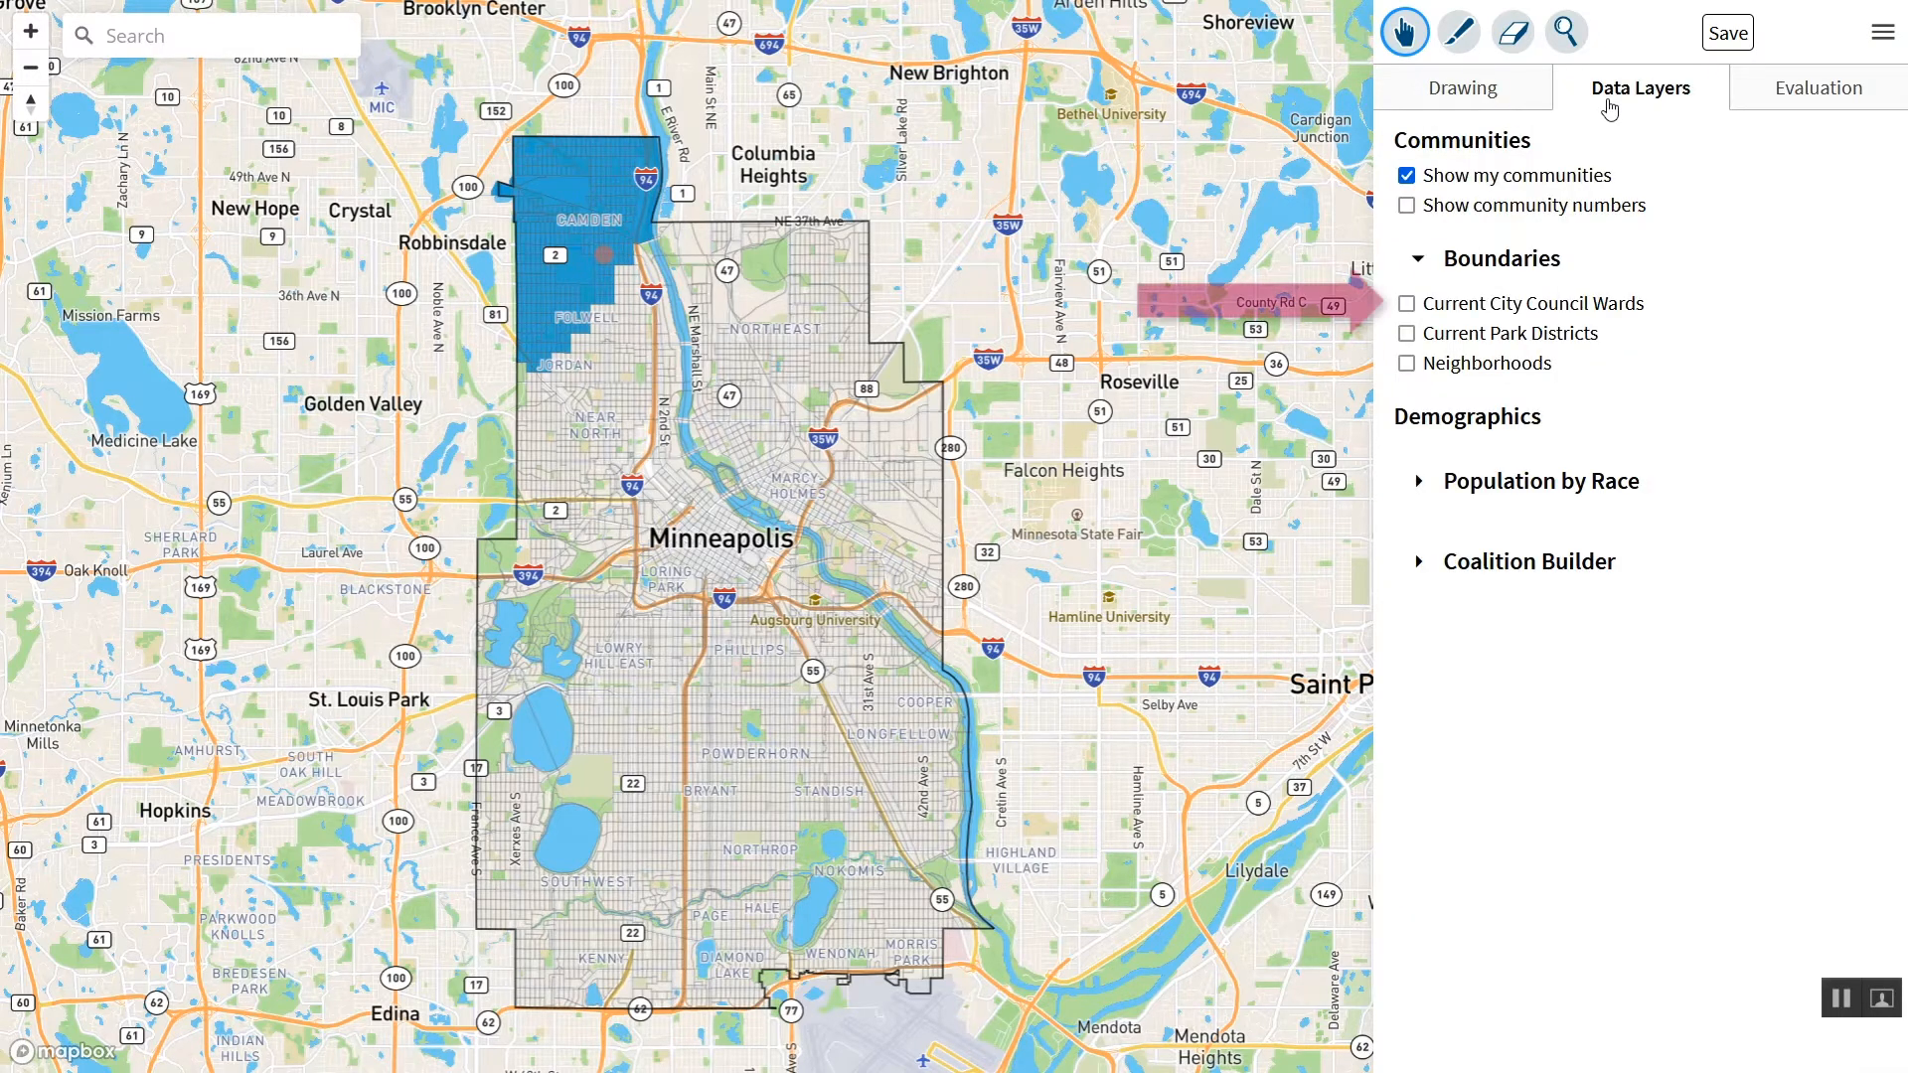
click(1406, 305)
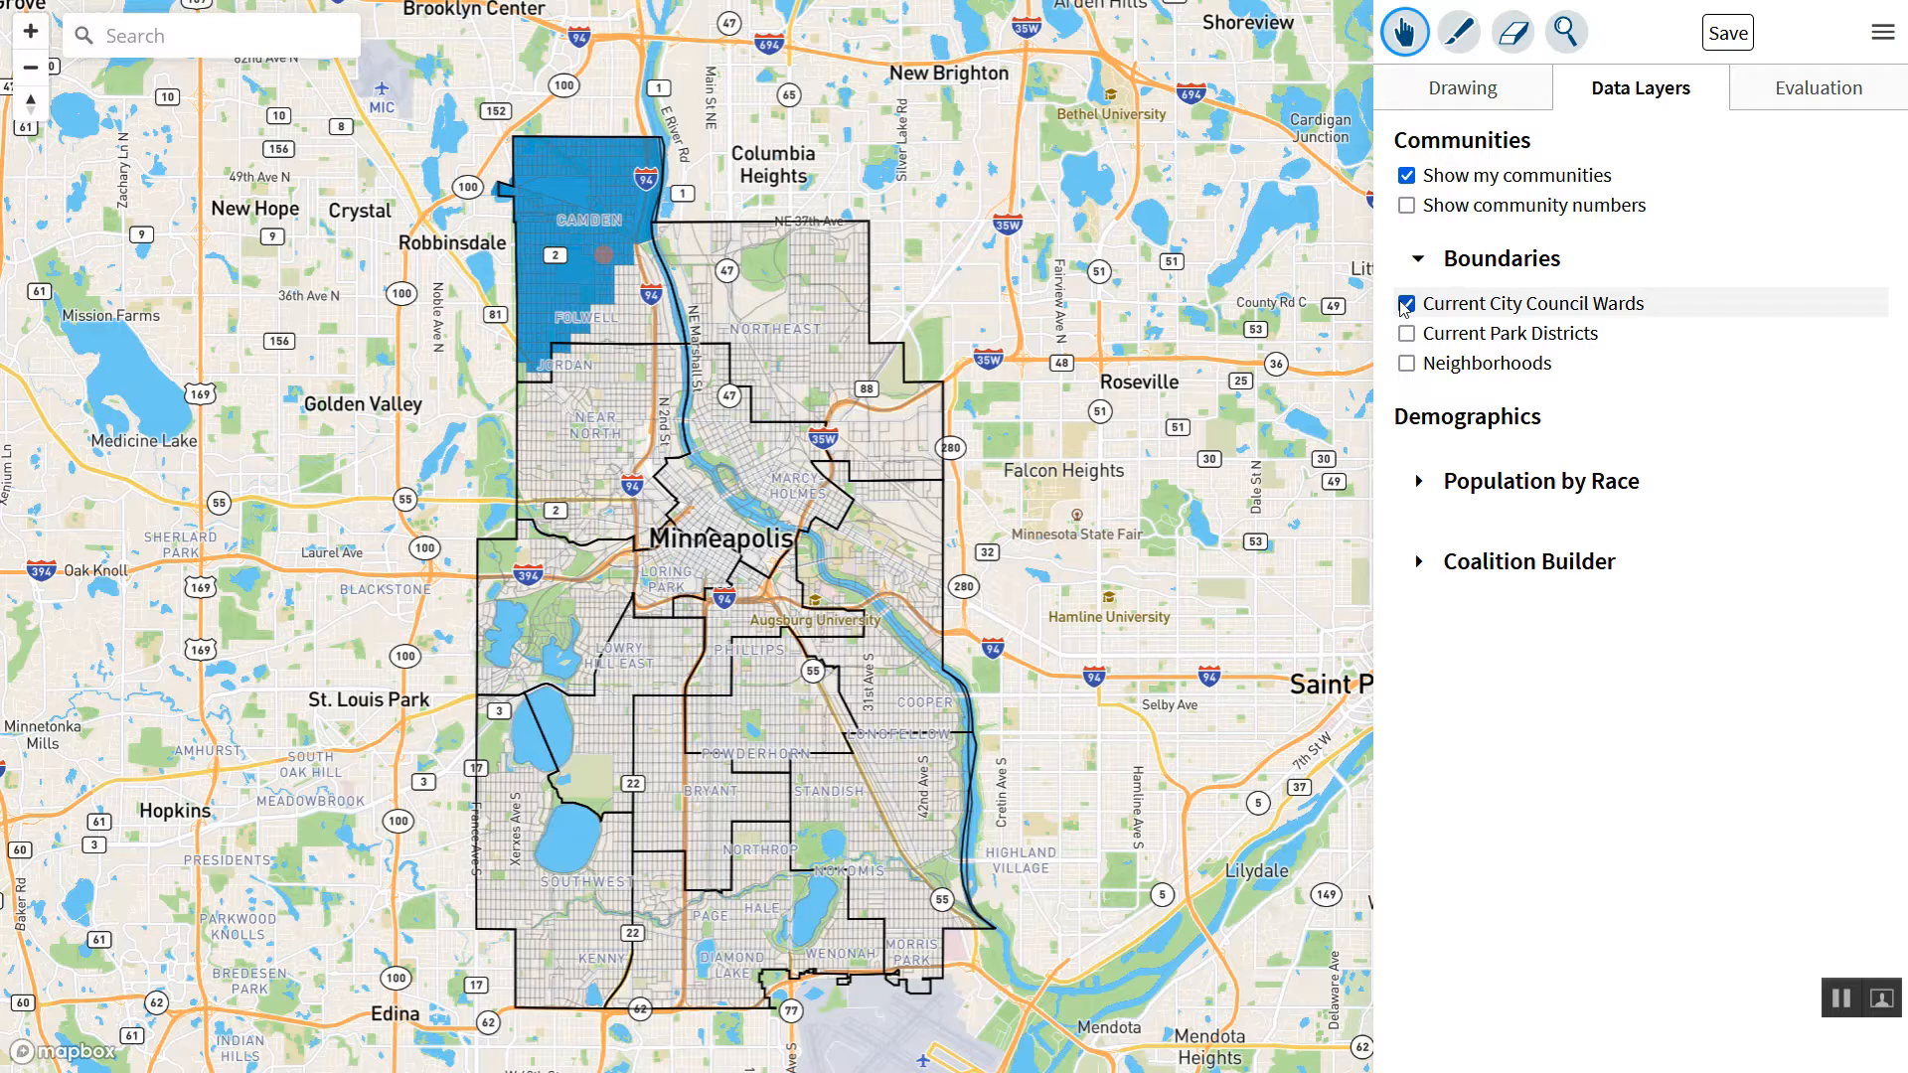
click(1407, 305)
click(1404, 335)
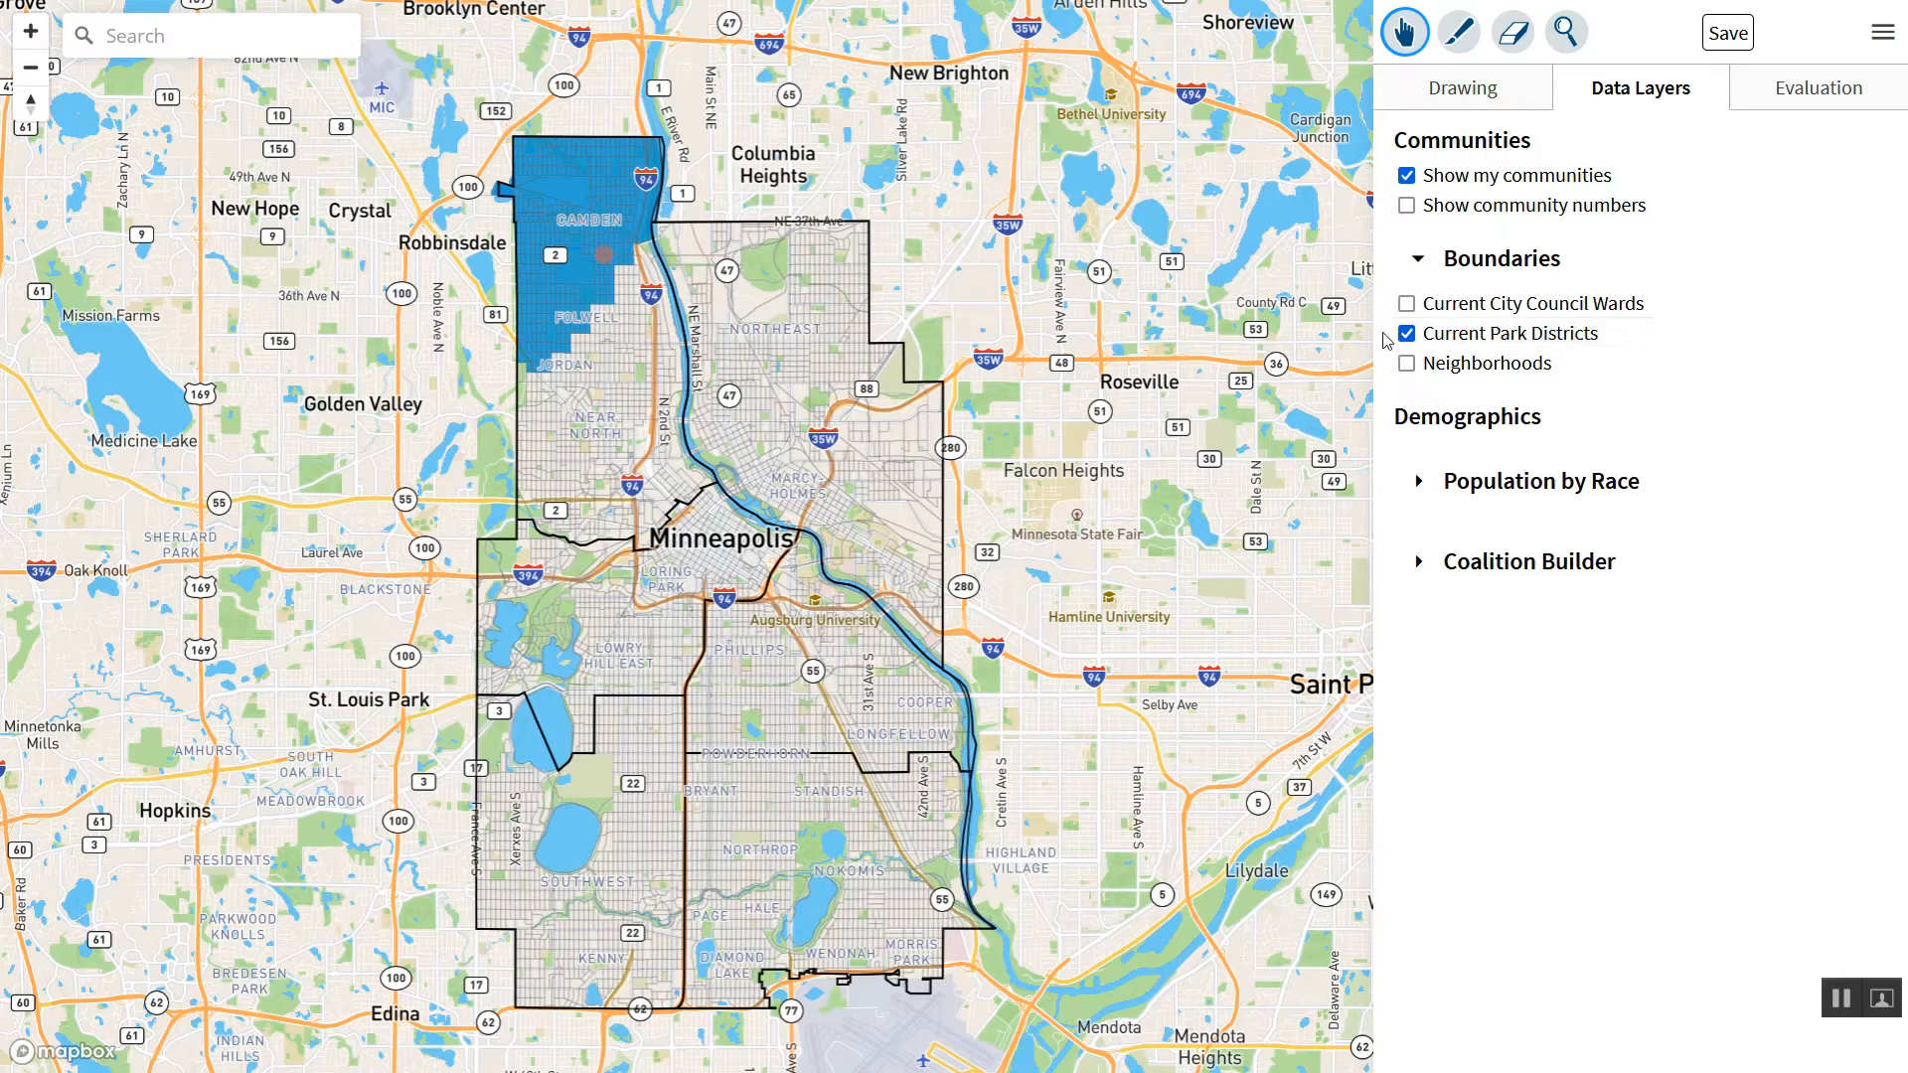
click(1406, 334)
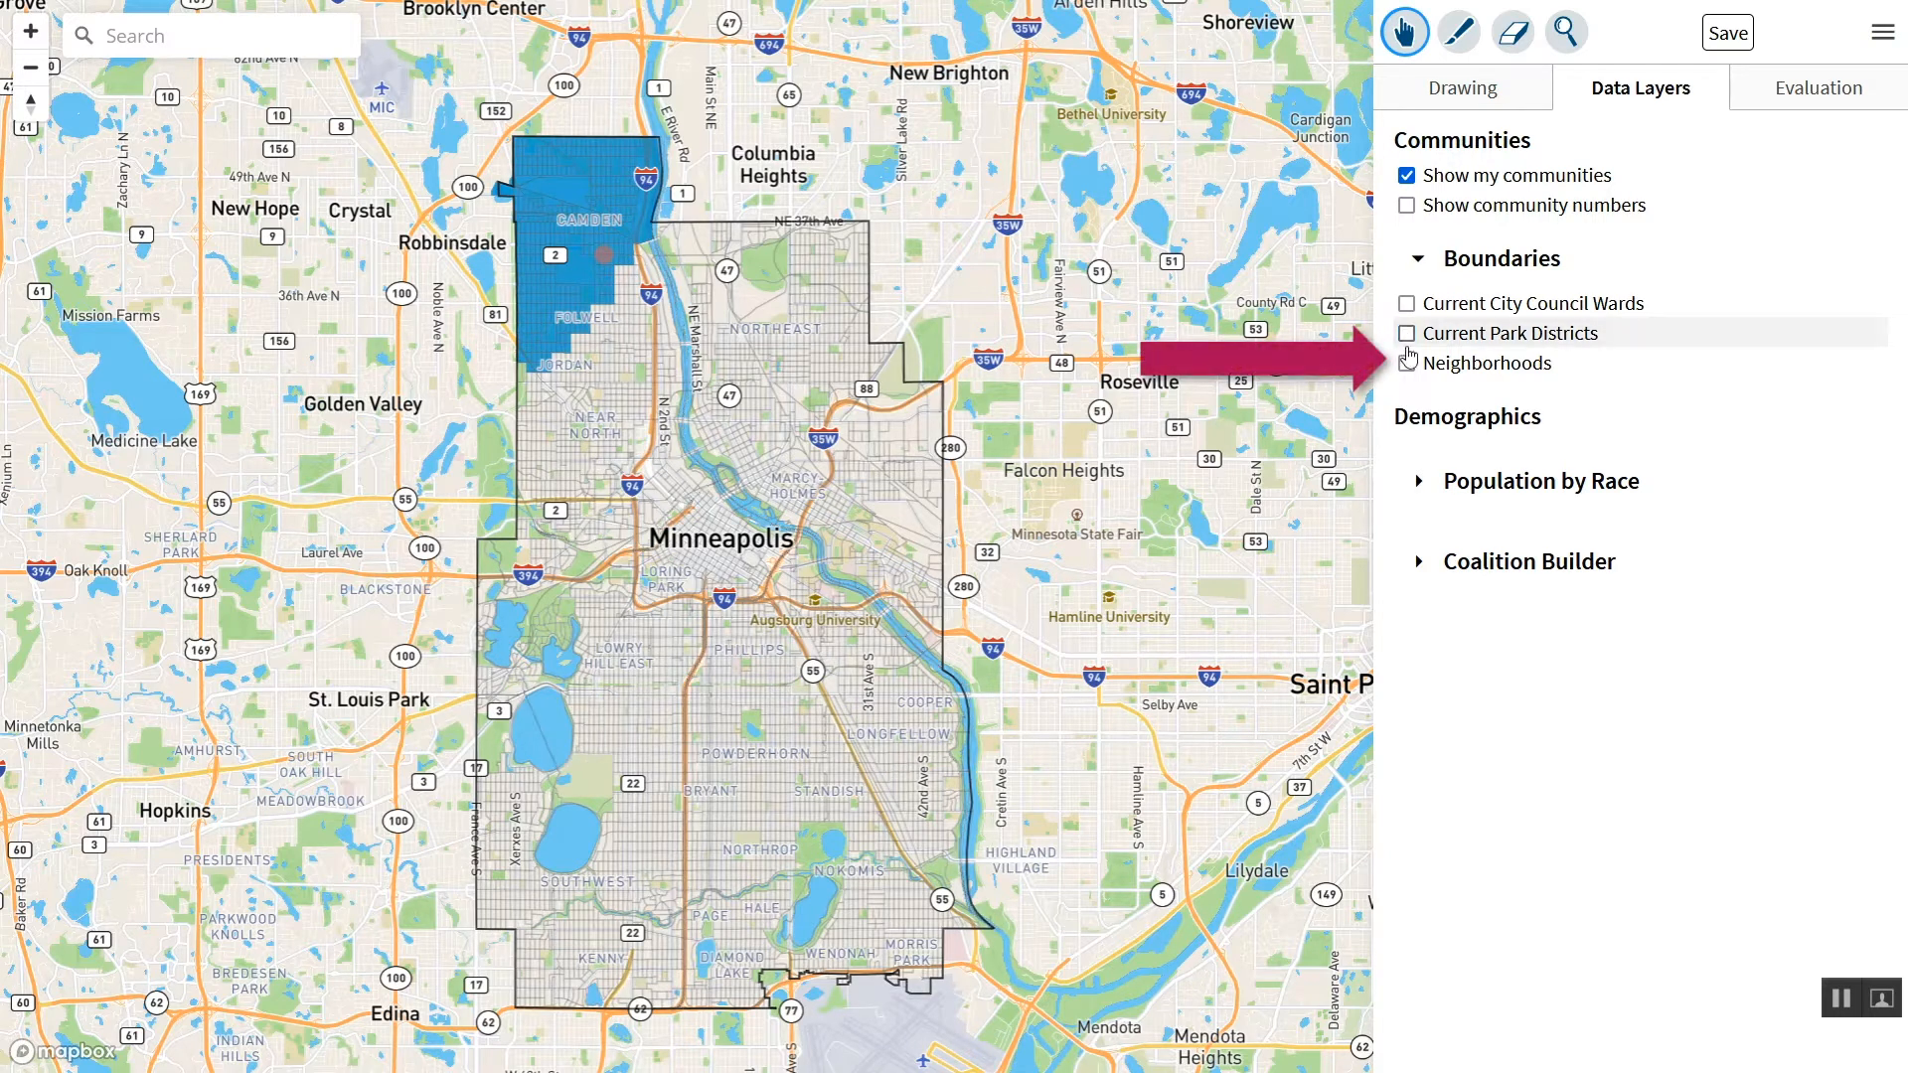
click(1407, 363)
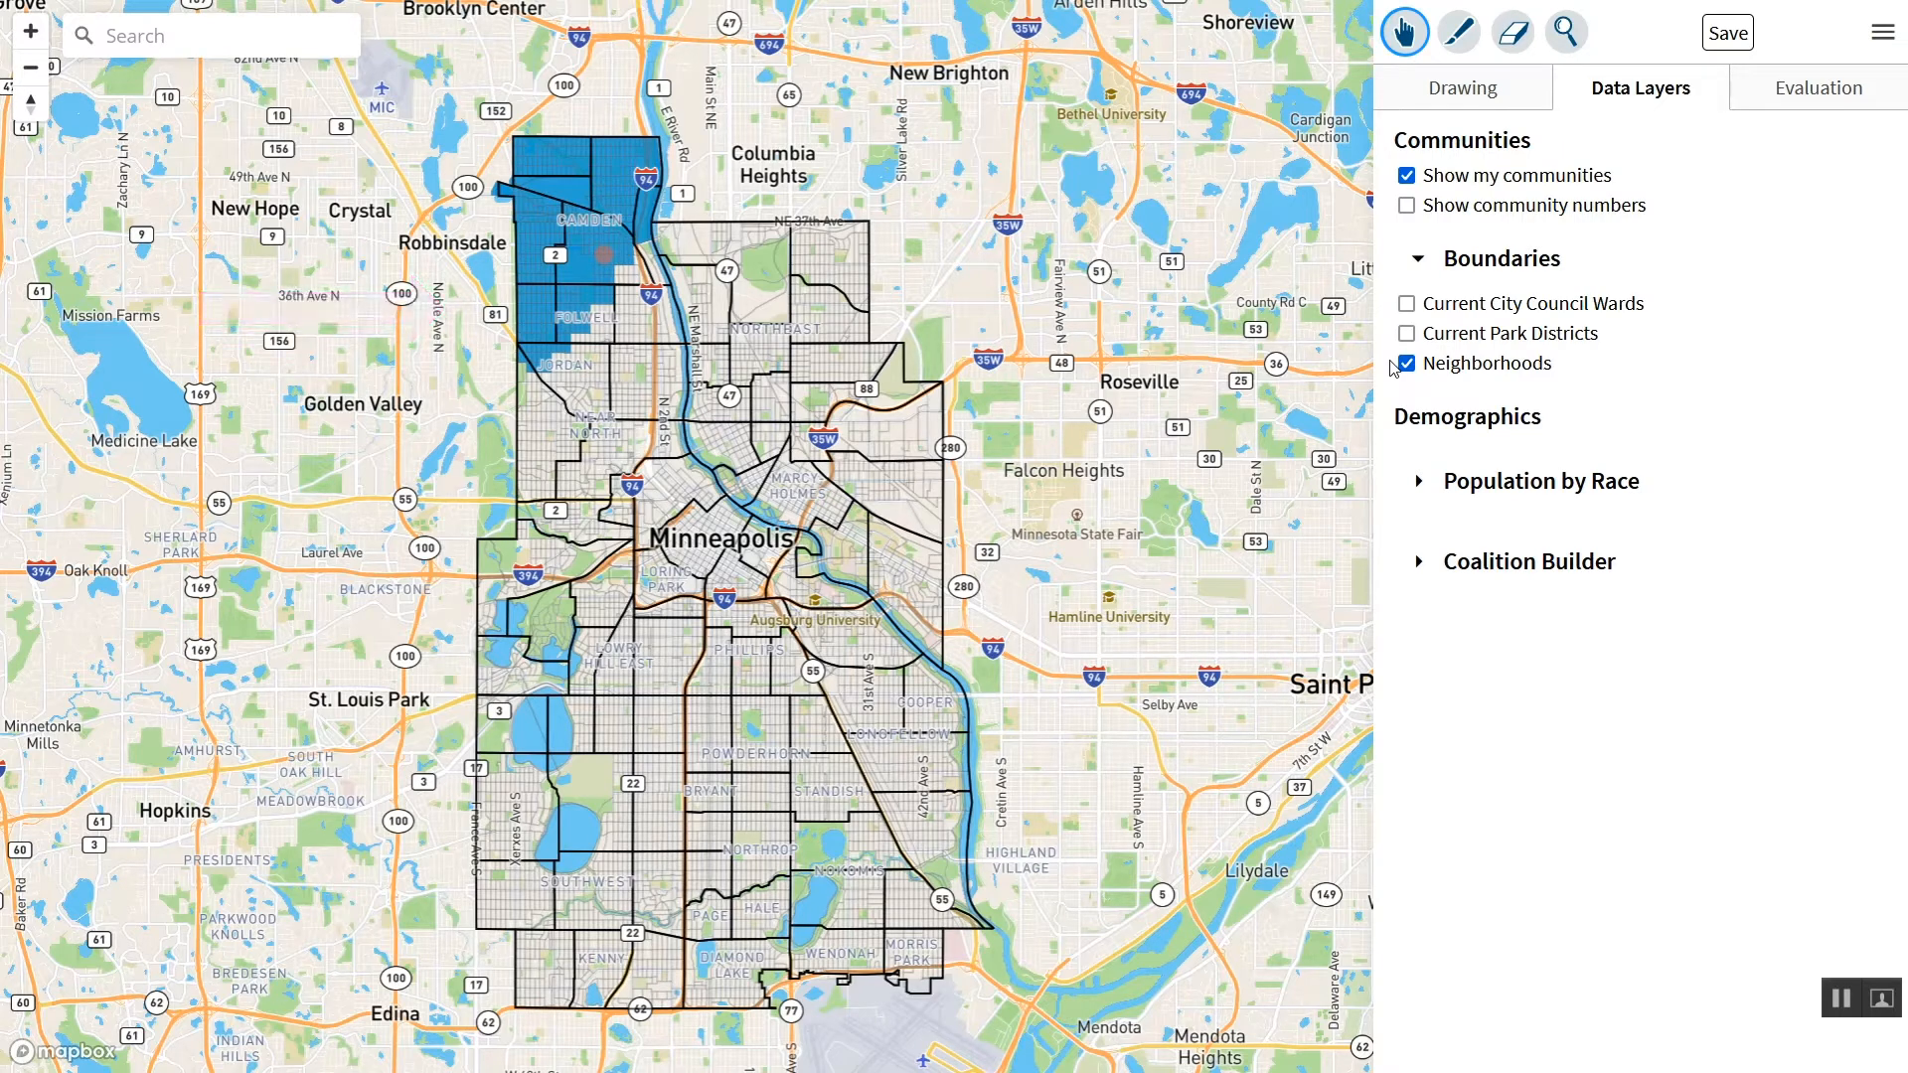
click(1406, 363)
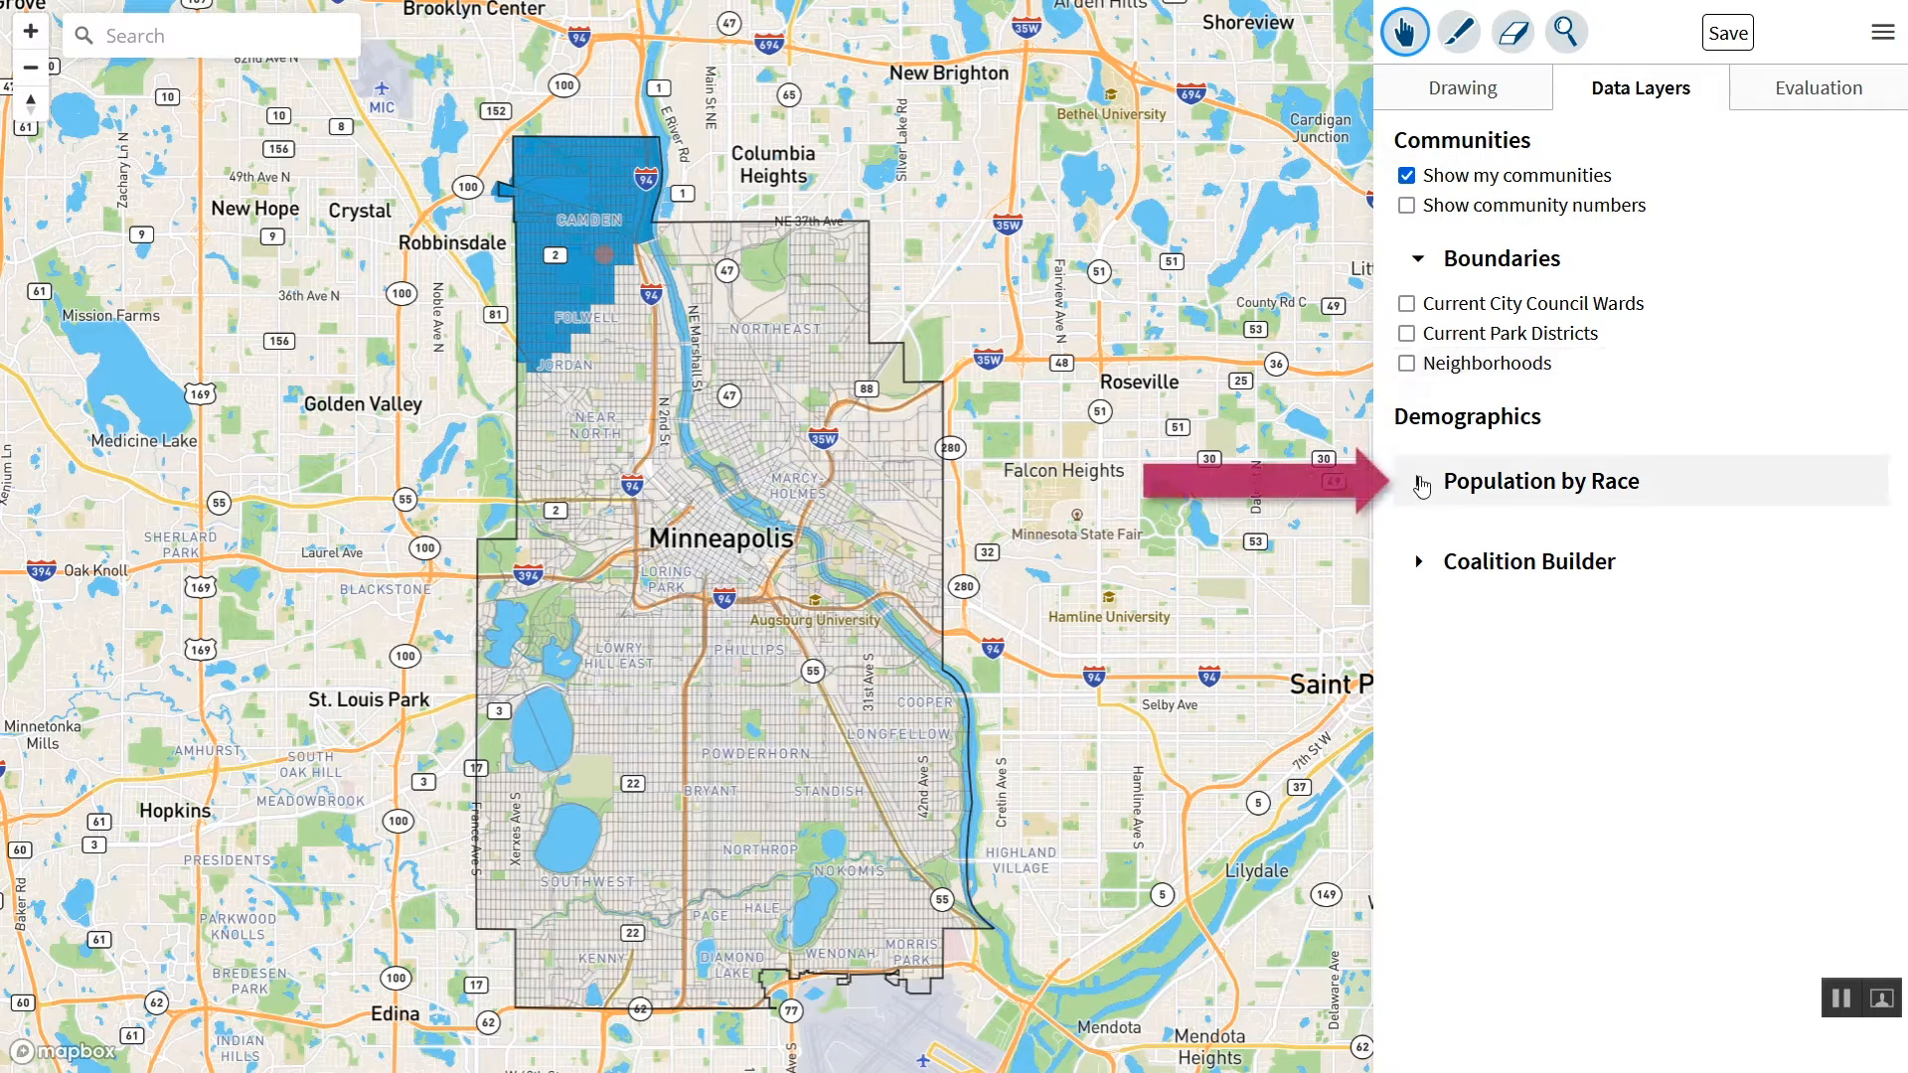
- Show population by race as shaded regions, view total, White, Black and Hispanic population in turn, and hide the layer
click(1426, 494)
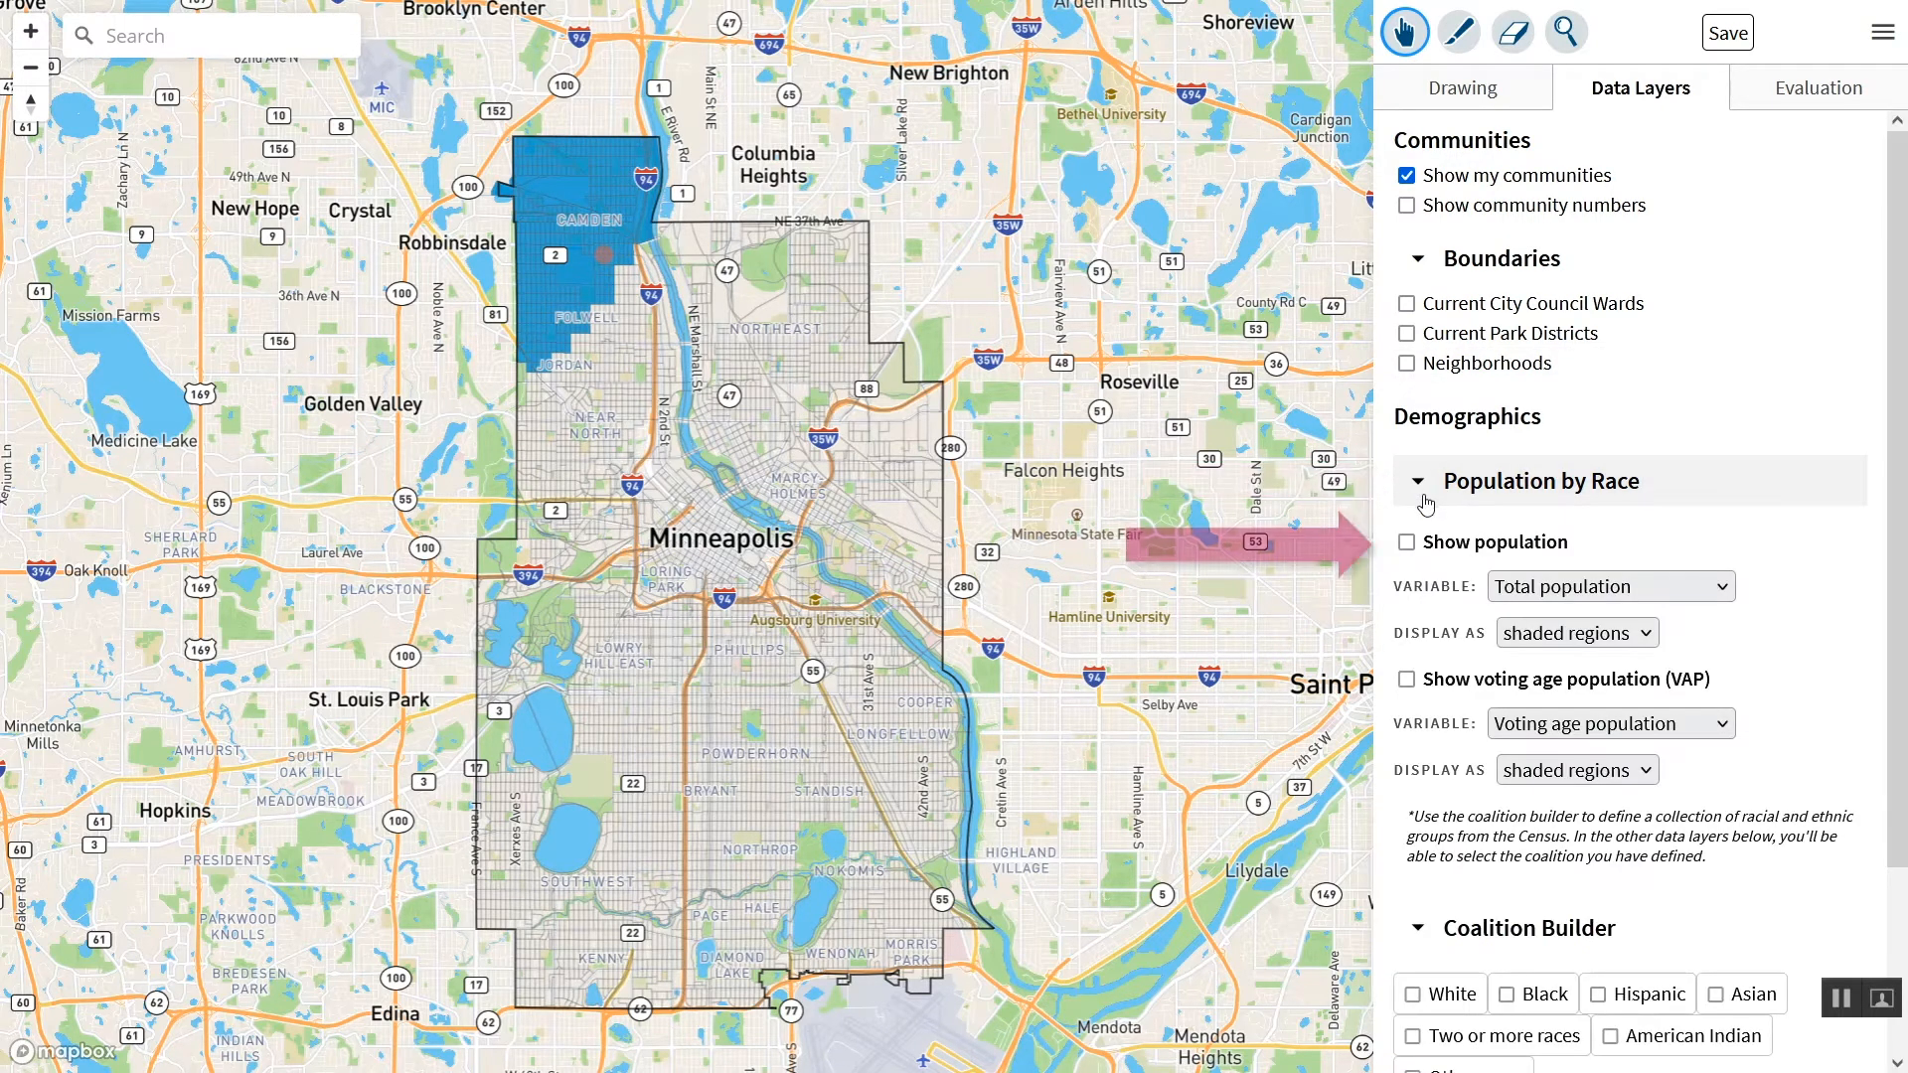
click(1407, 542)
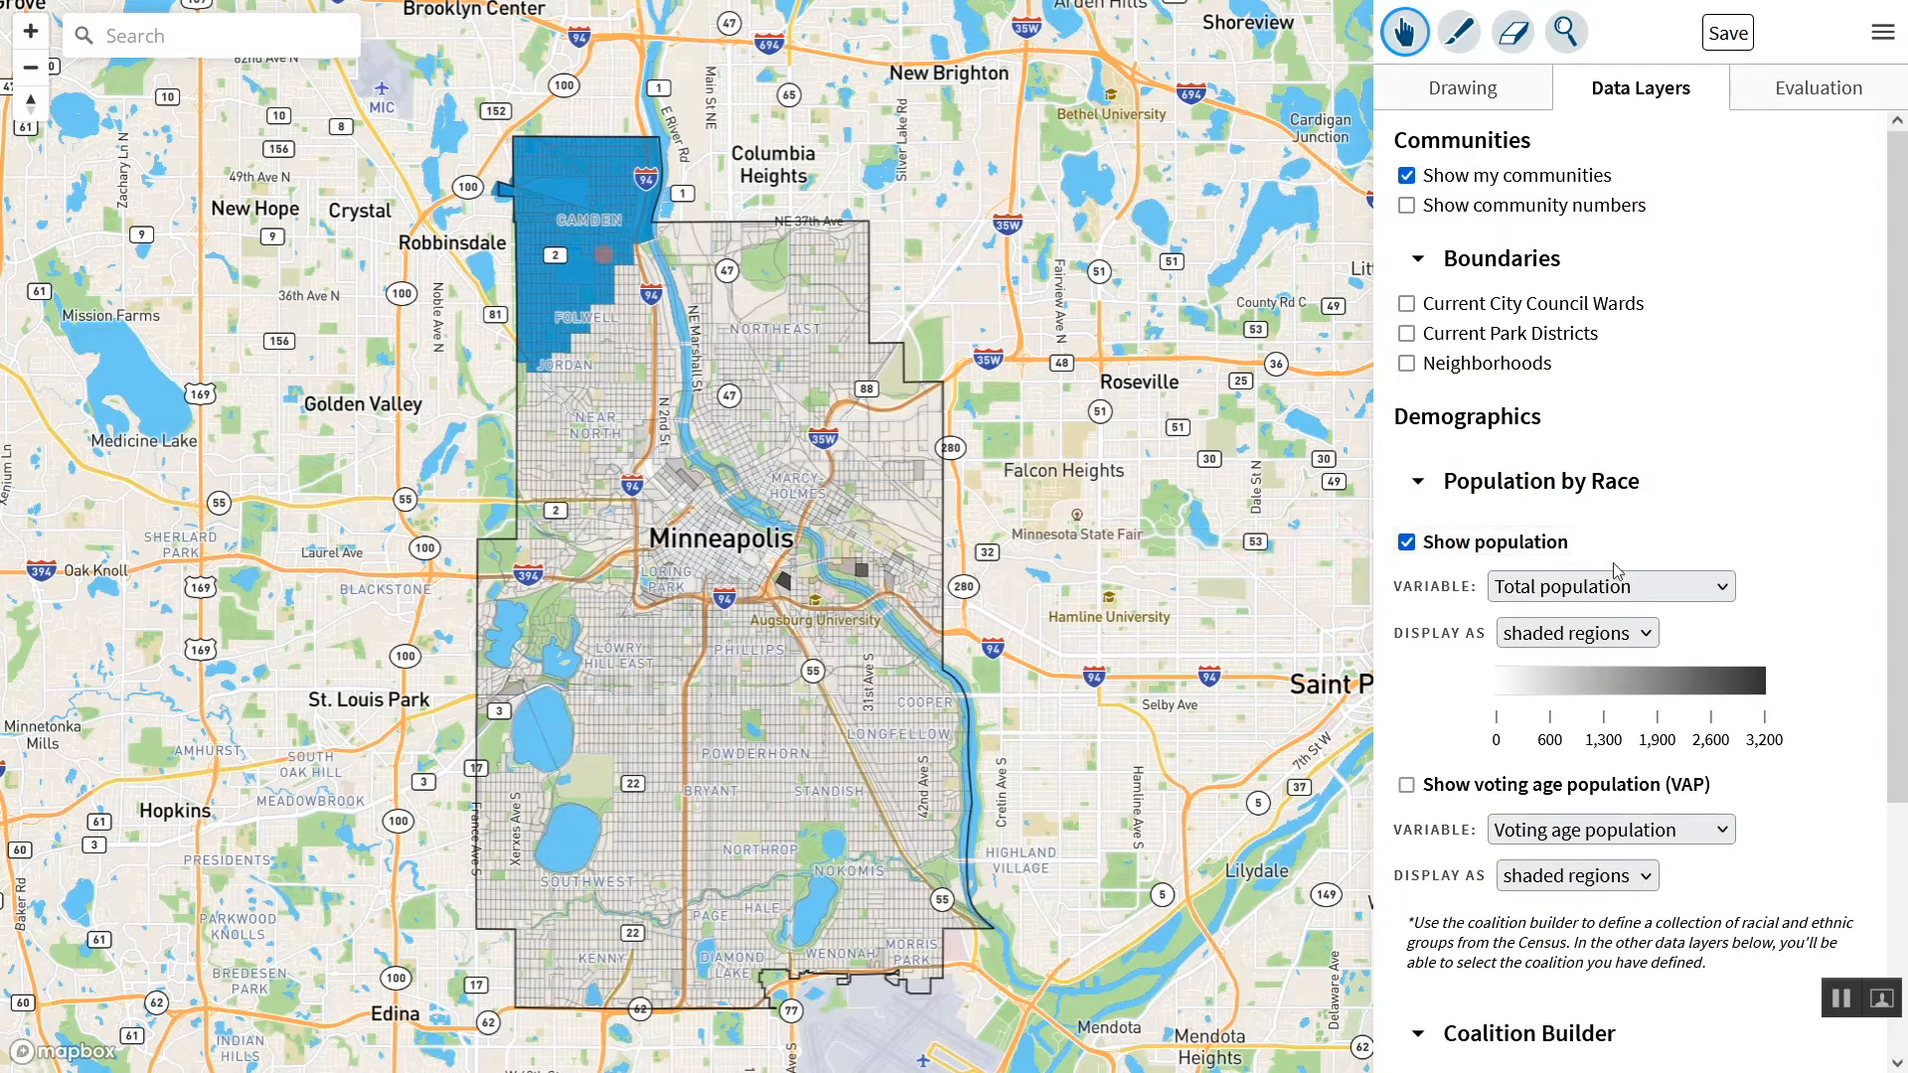
click(1636, 584)
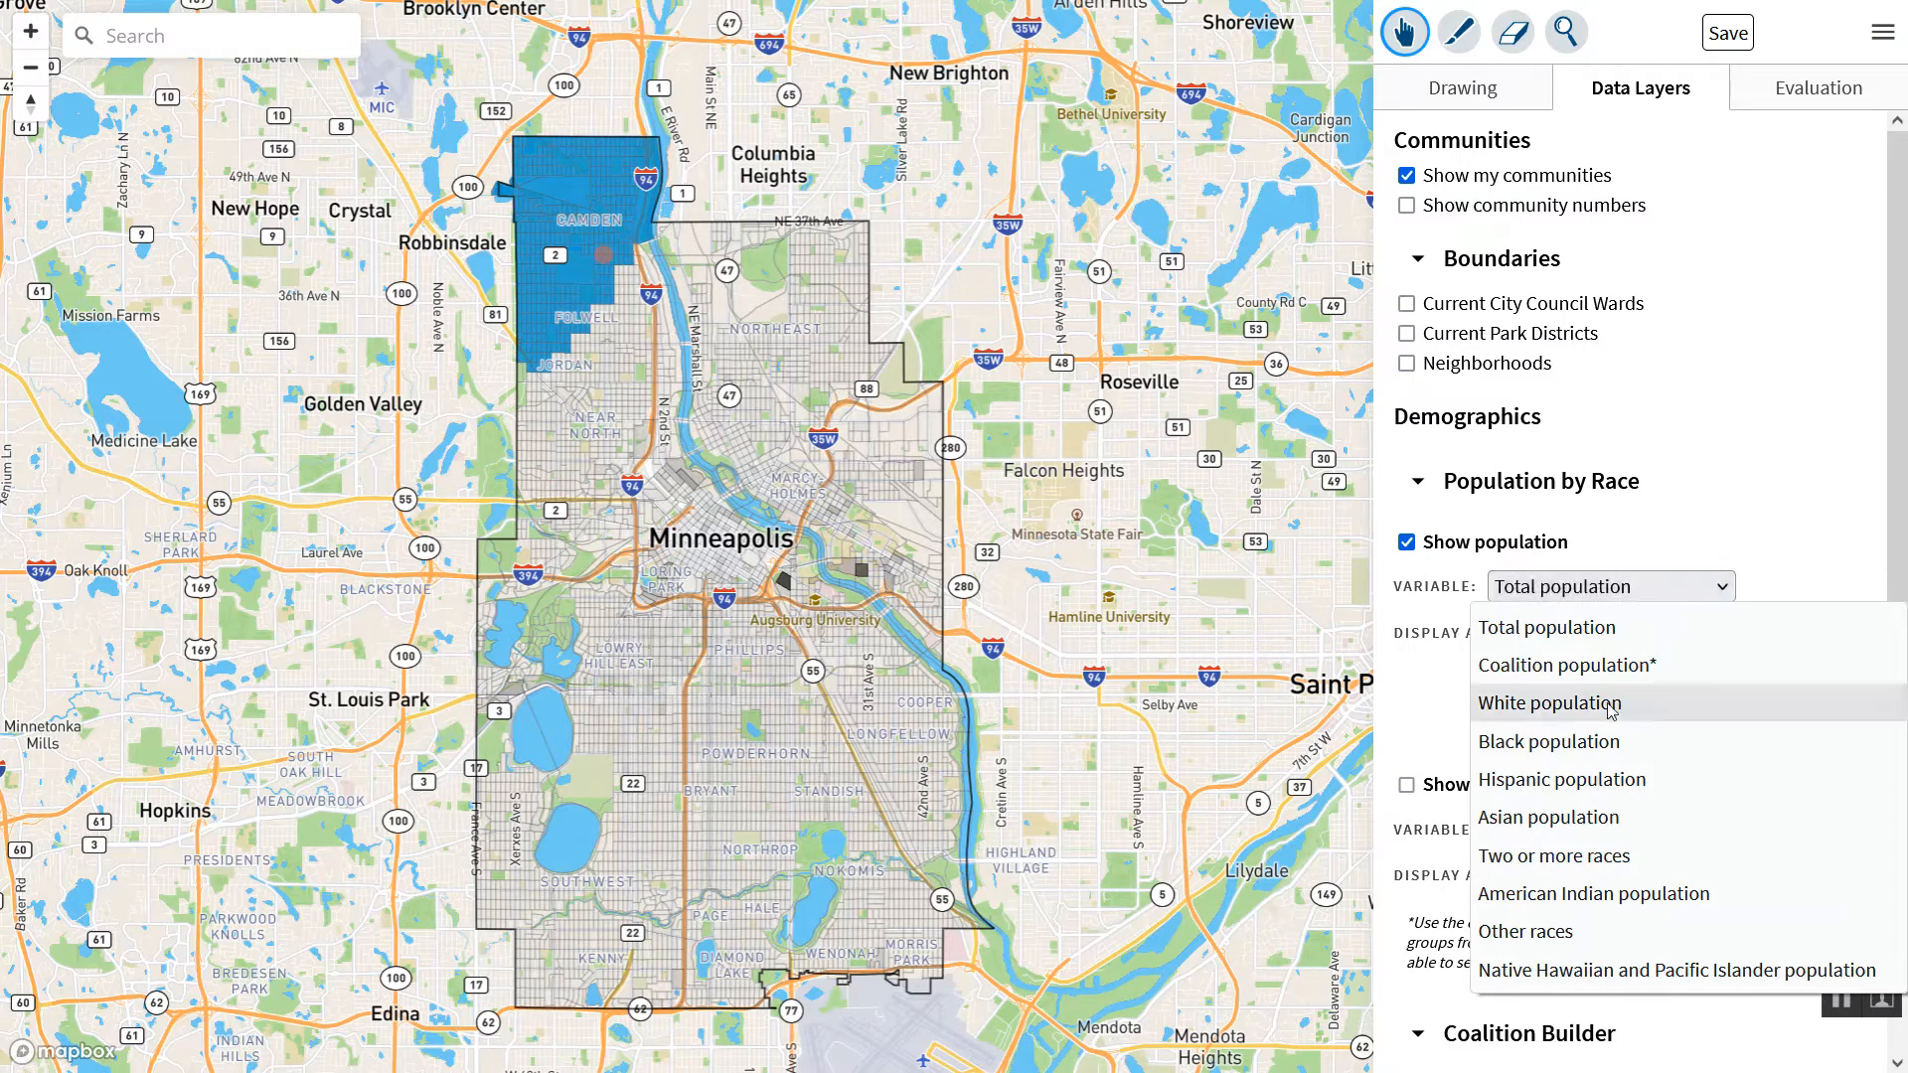
click(1631, 702)
click(1659, 590)
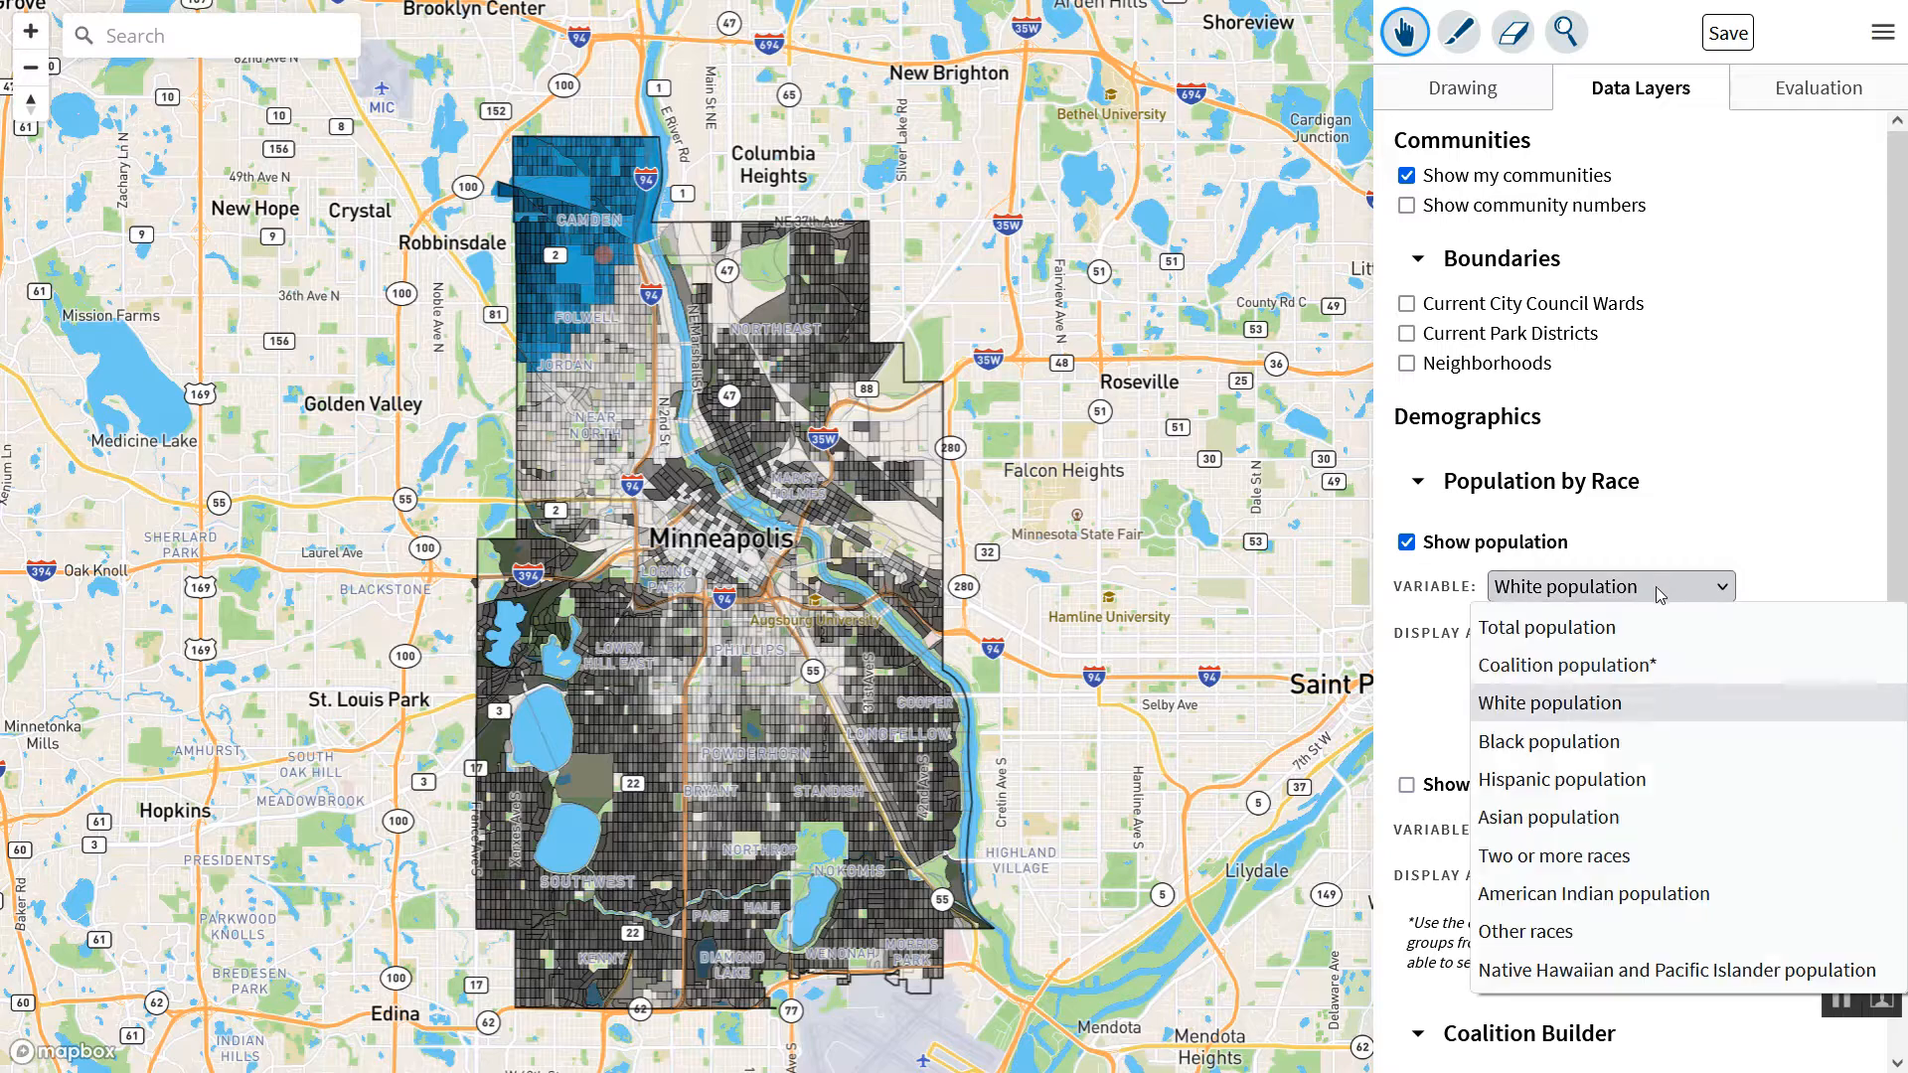
click(1615, 745)
click(1637, 588)
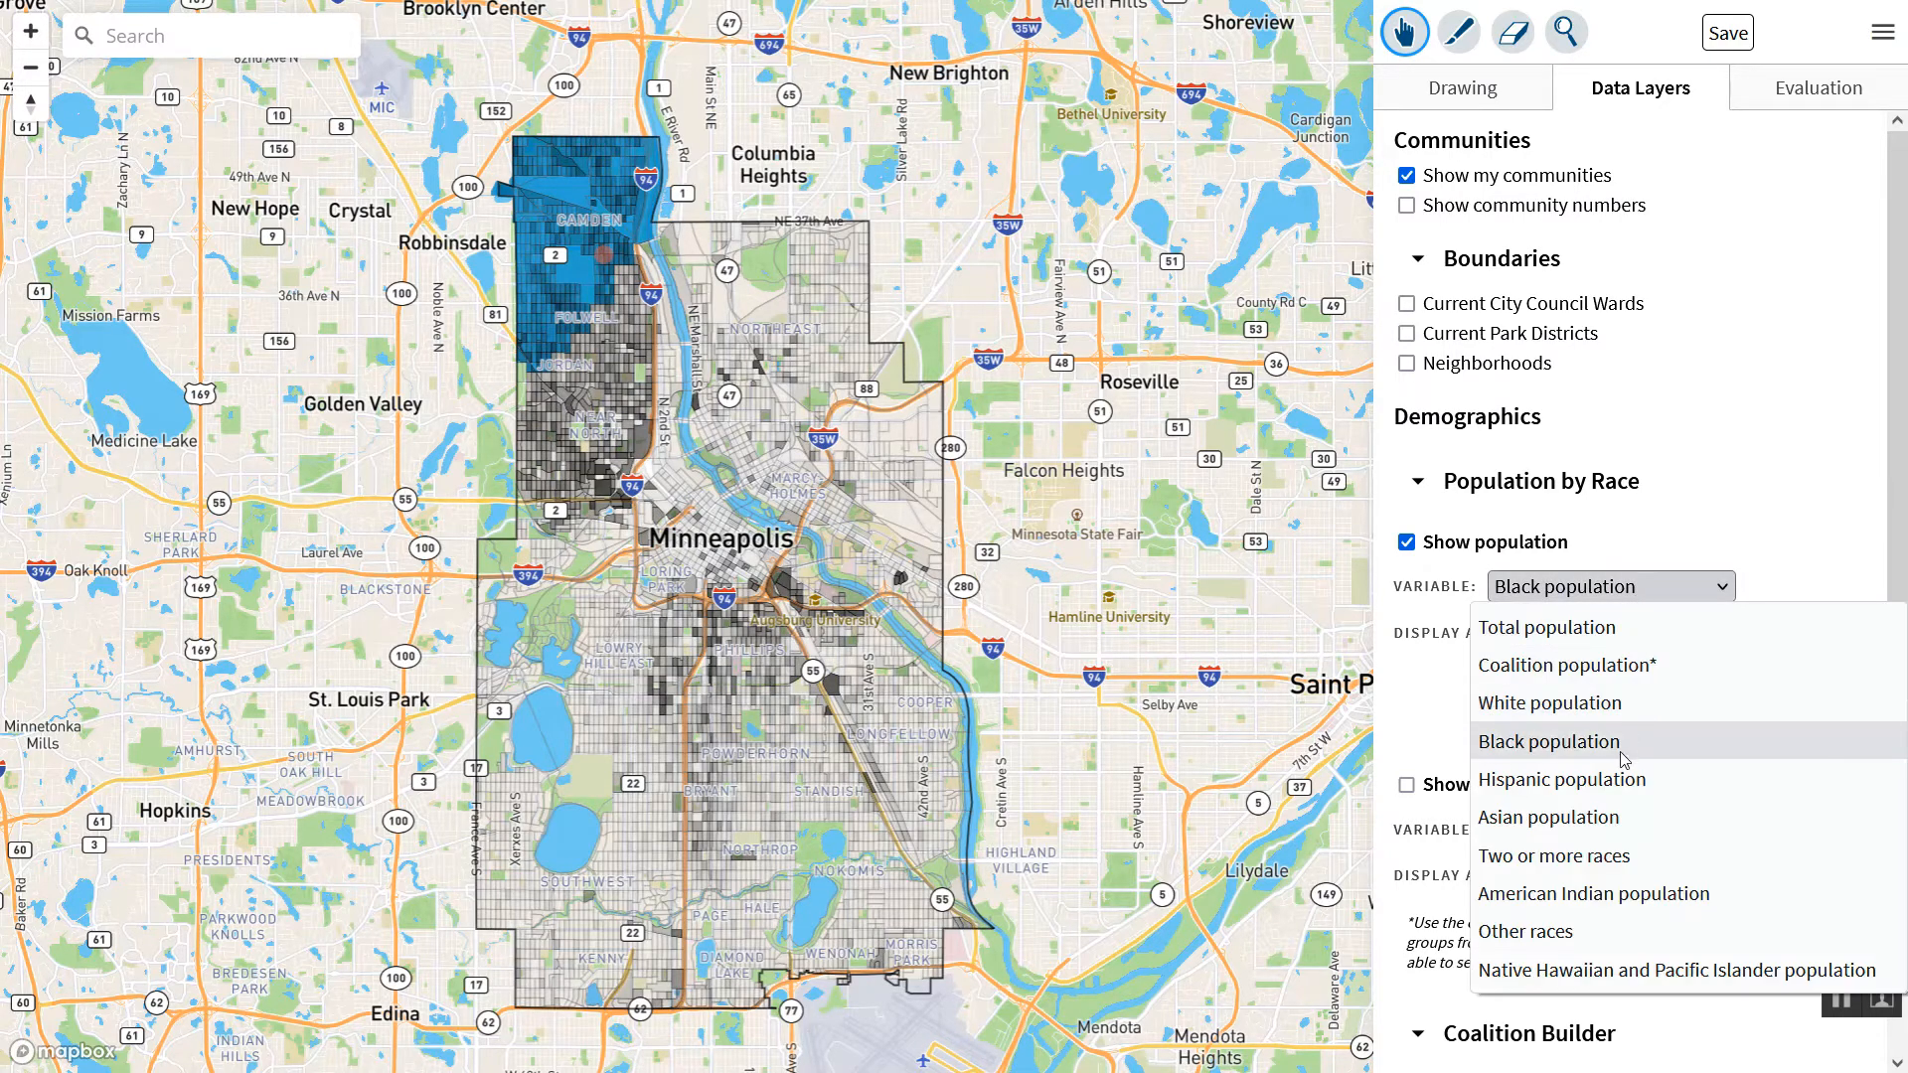
click(1621, 775)
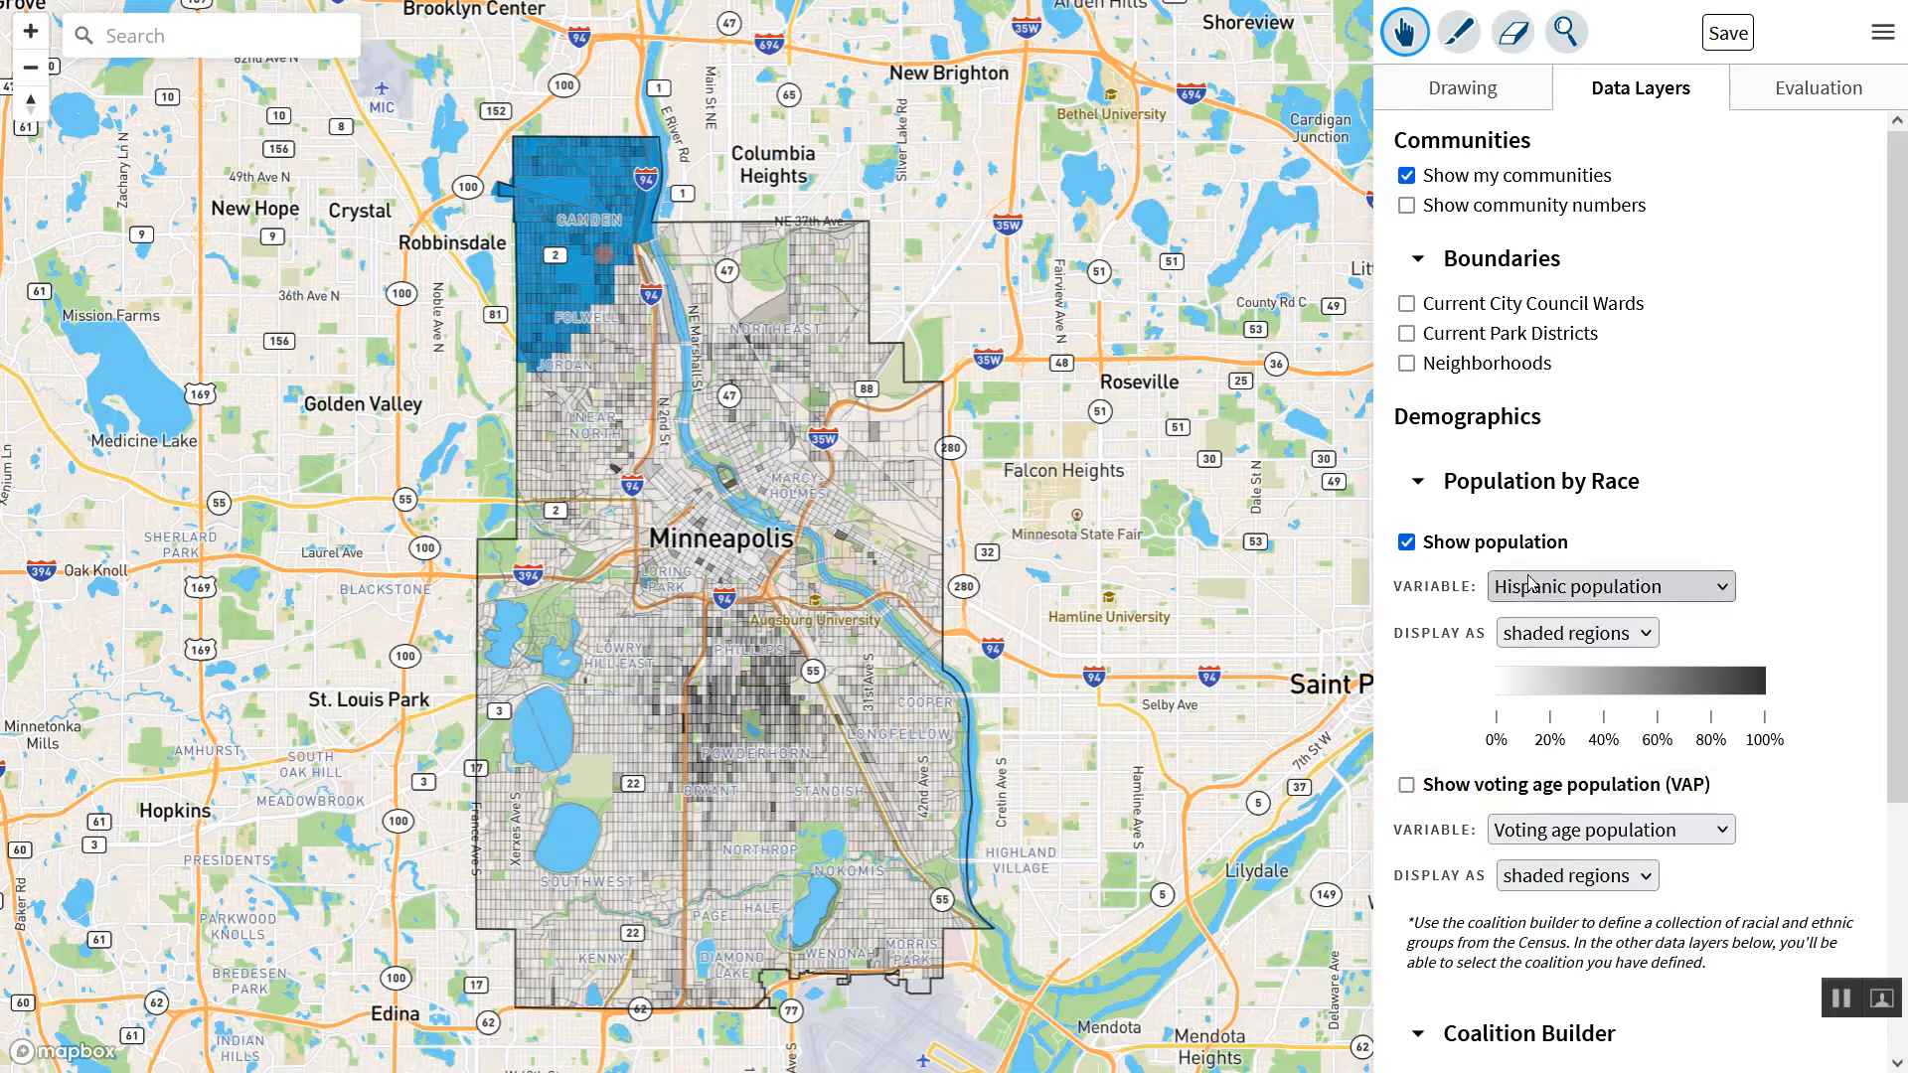
click(1510, 544)
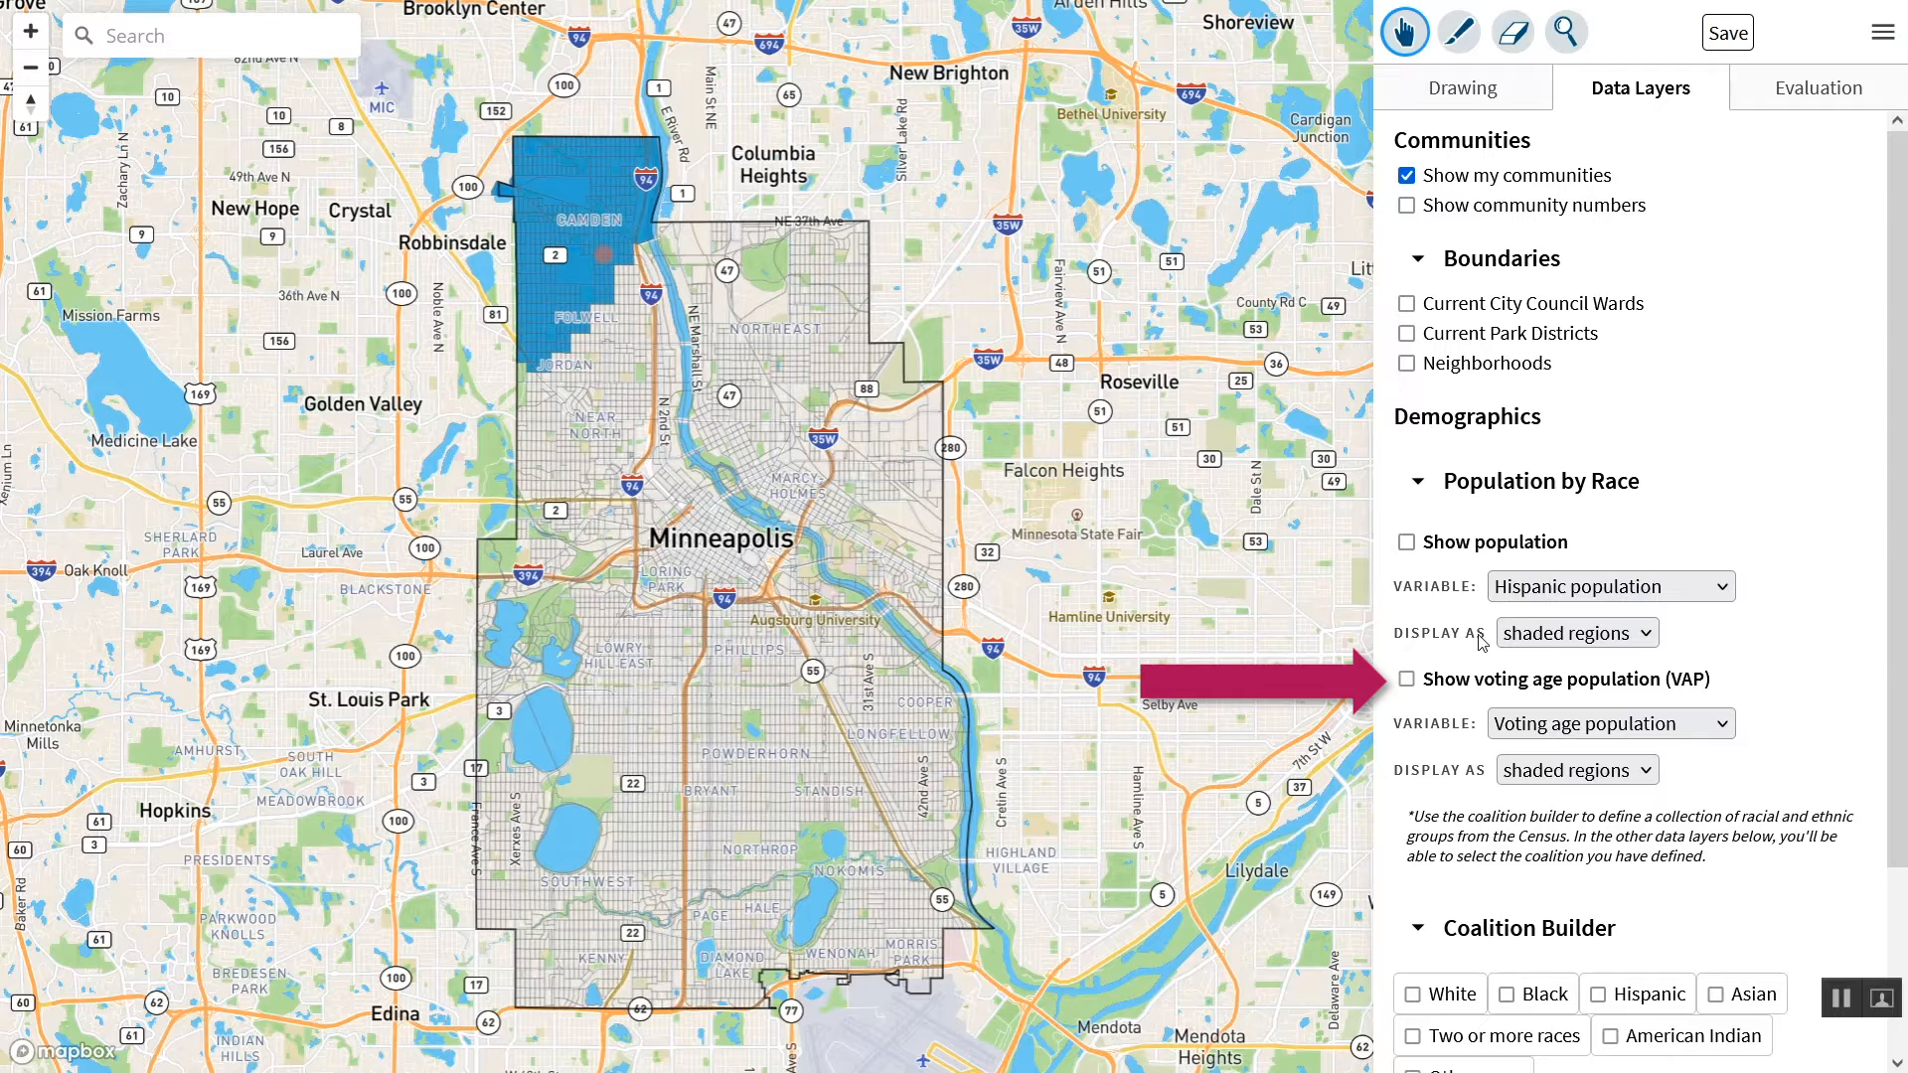
- Show the voting age population layer as shaded regions, viewing White and finally Black voting age population
click(1467, 679)
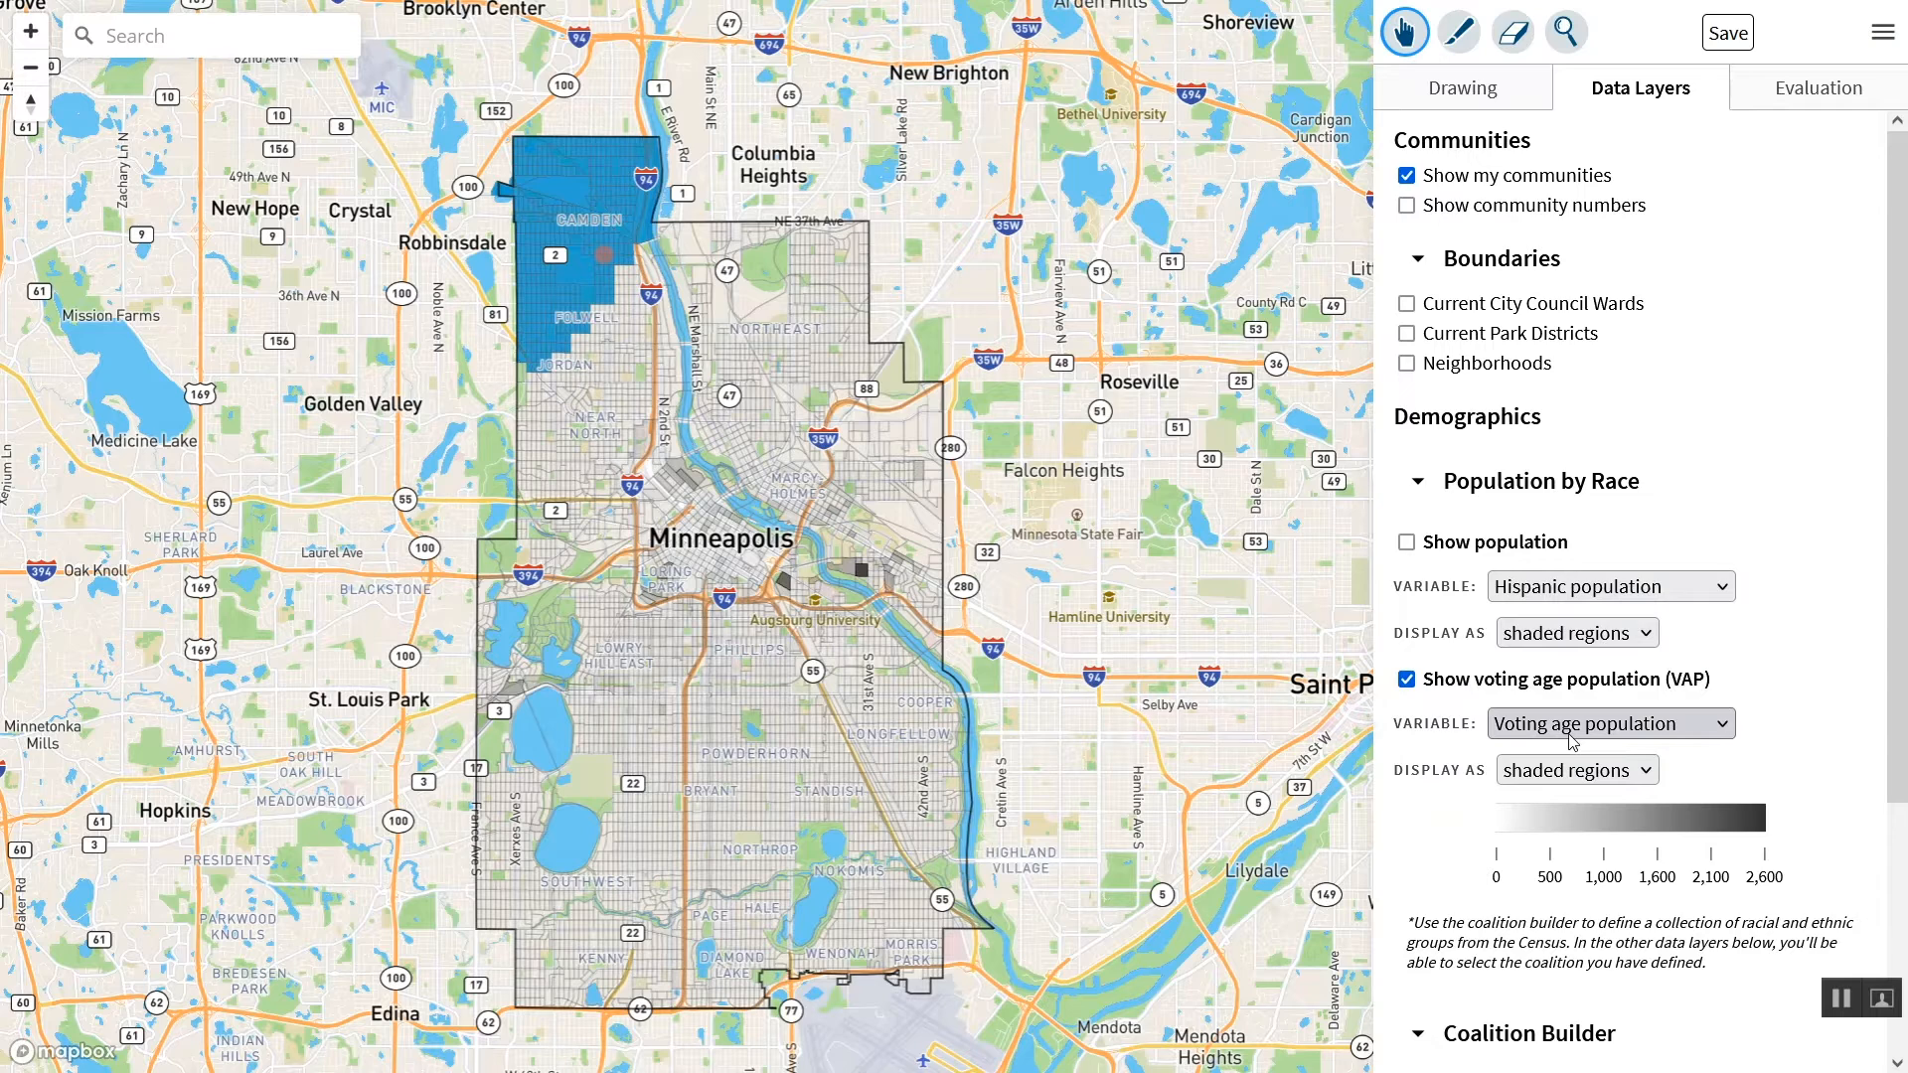
click(1571, 733)
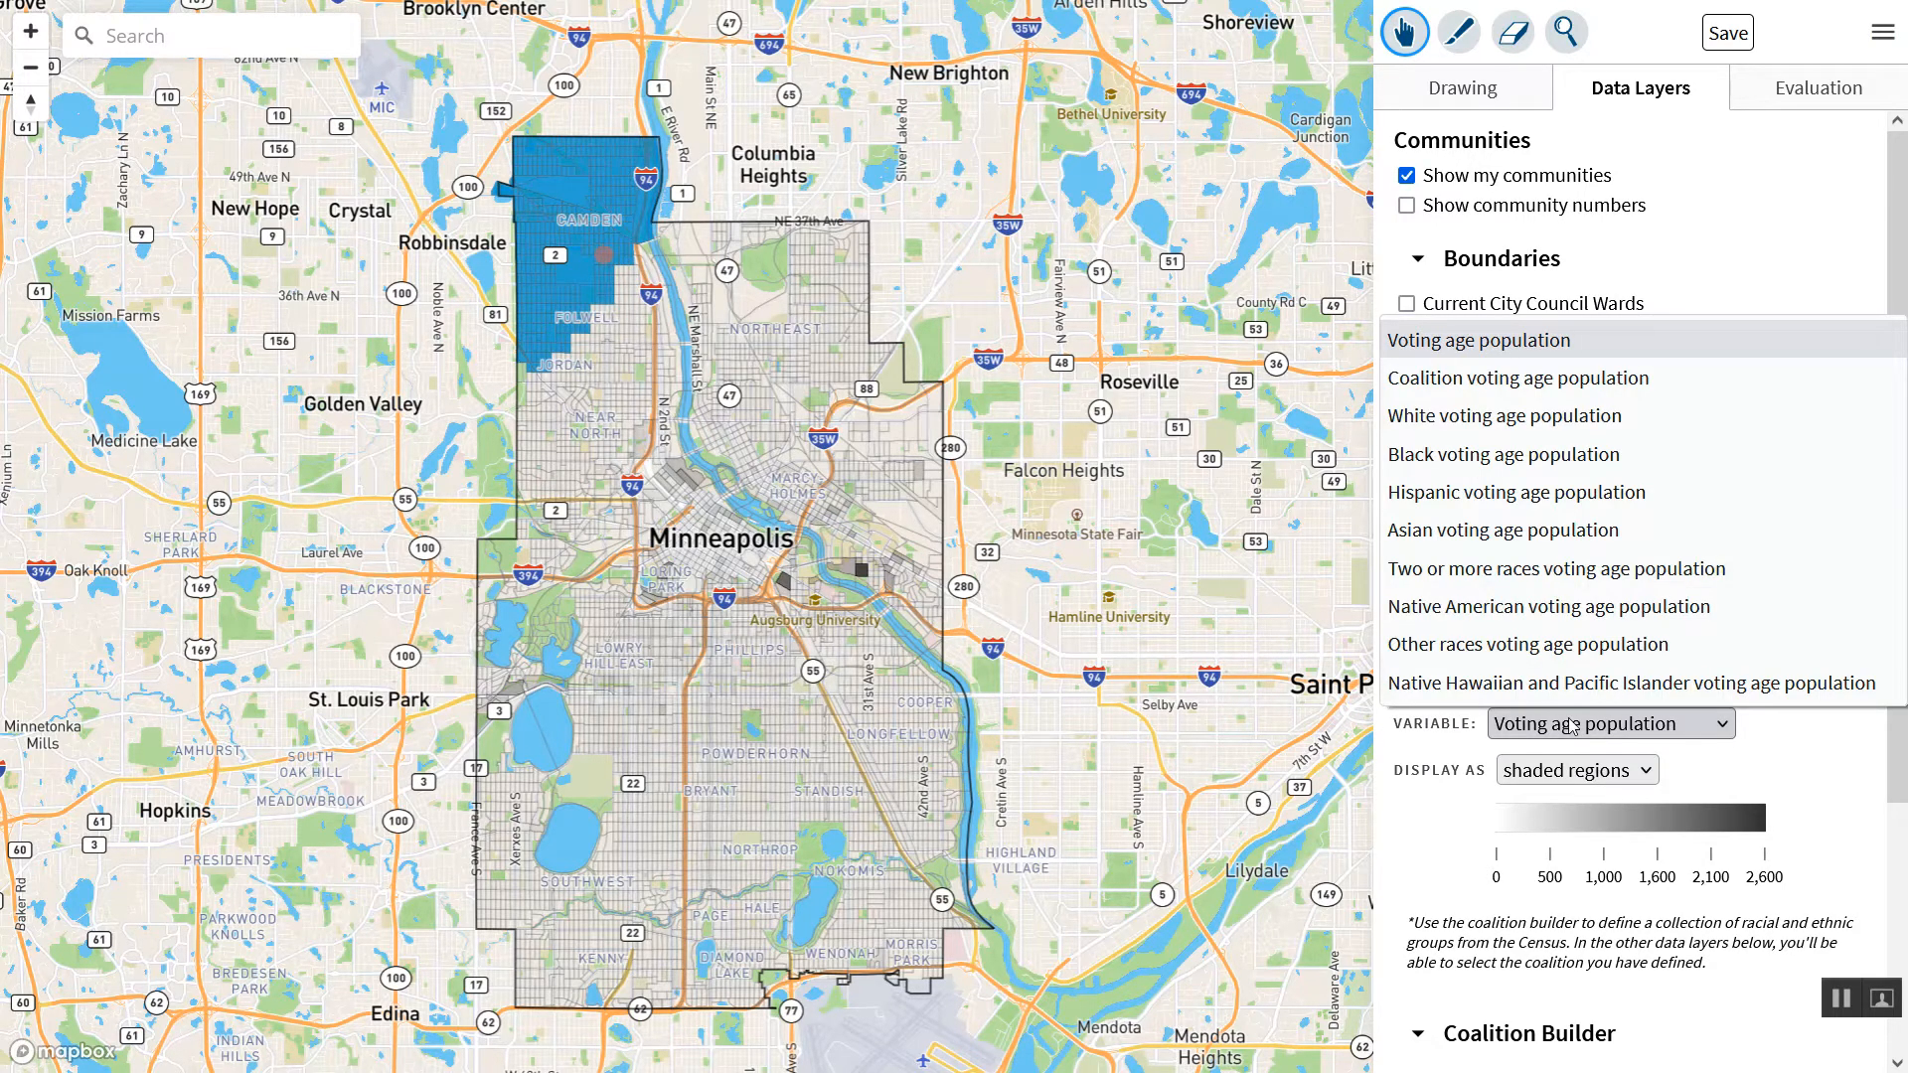
click(1589, 419)
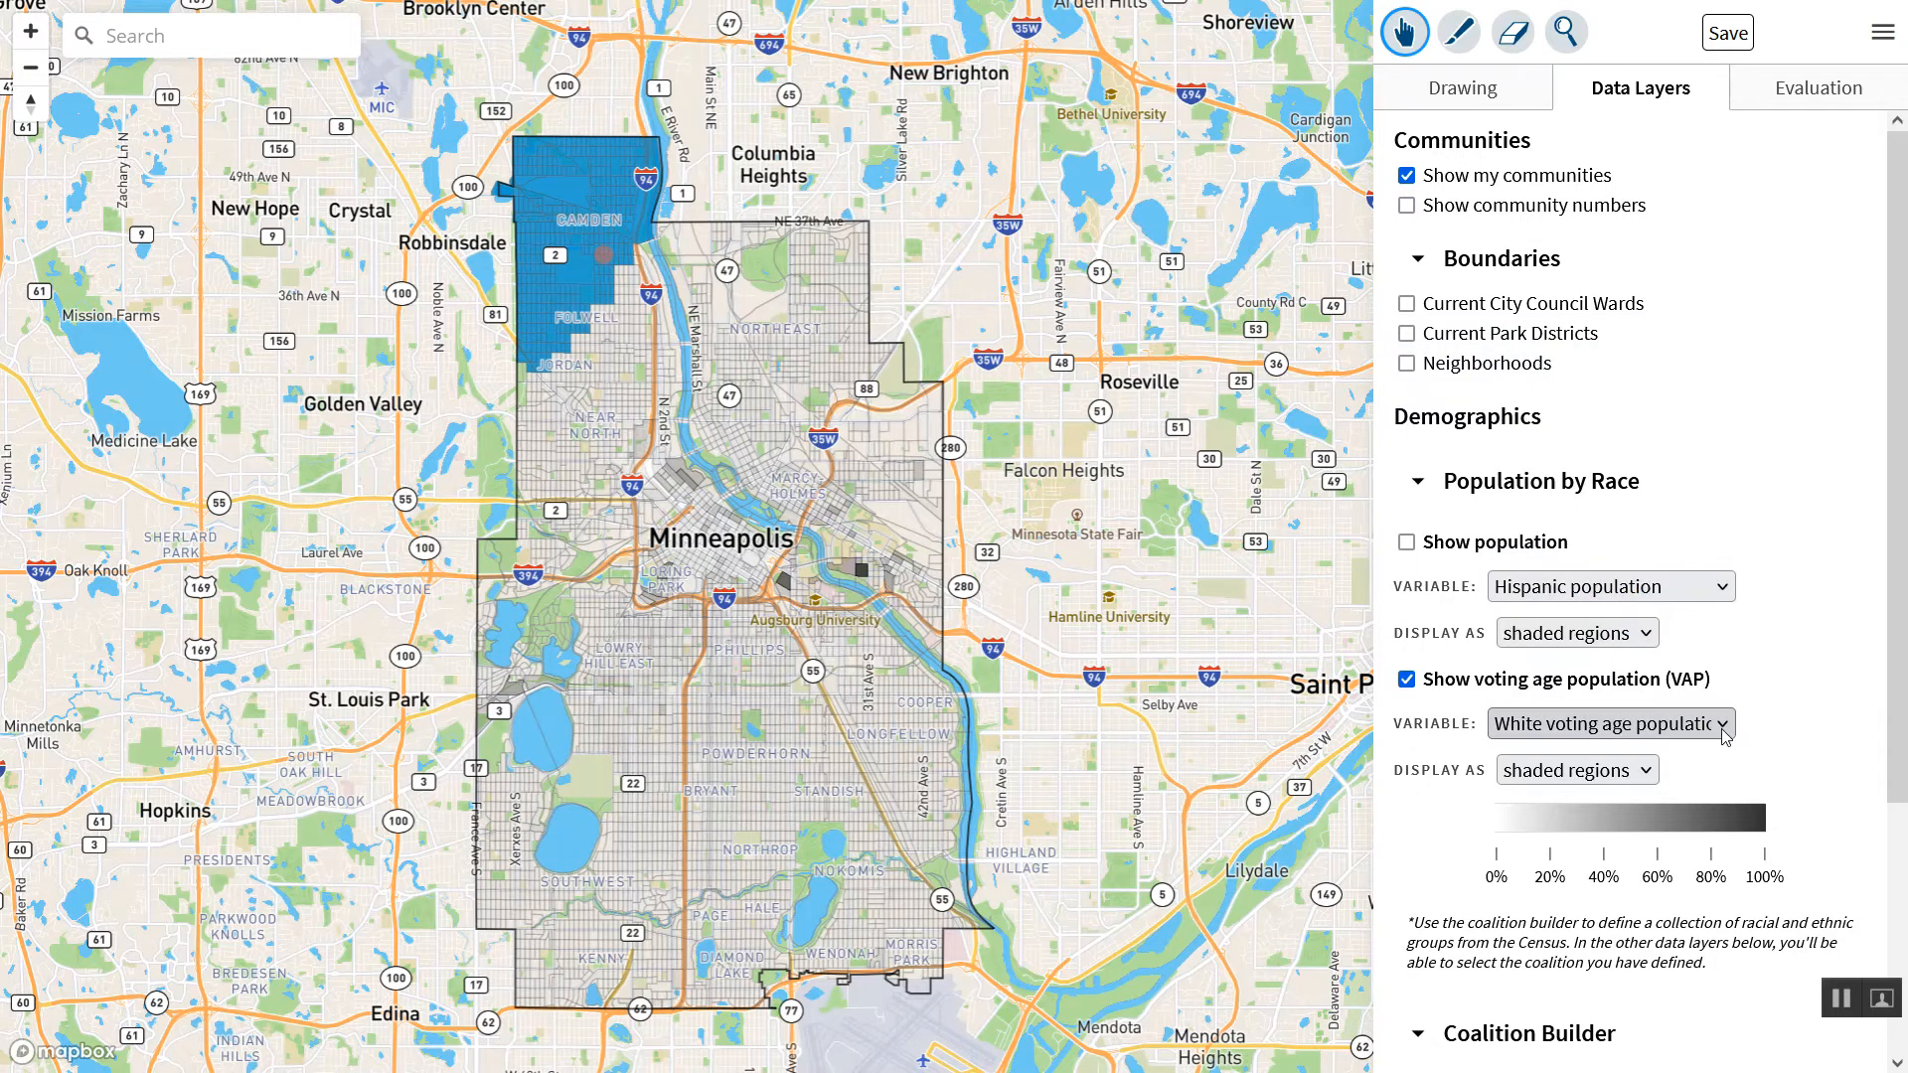
click(1724, 736)
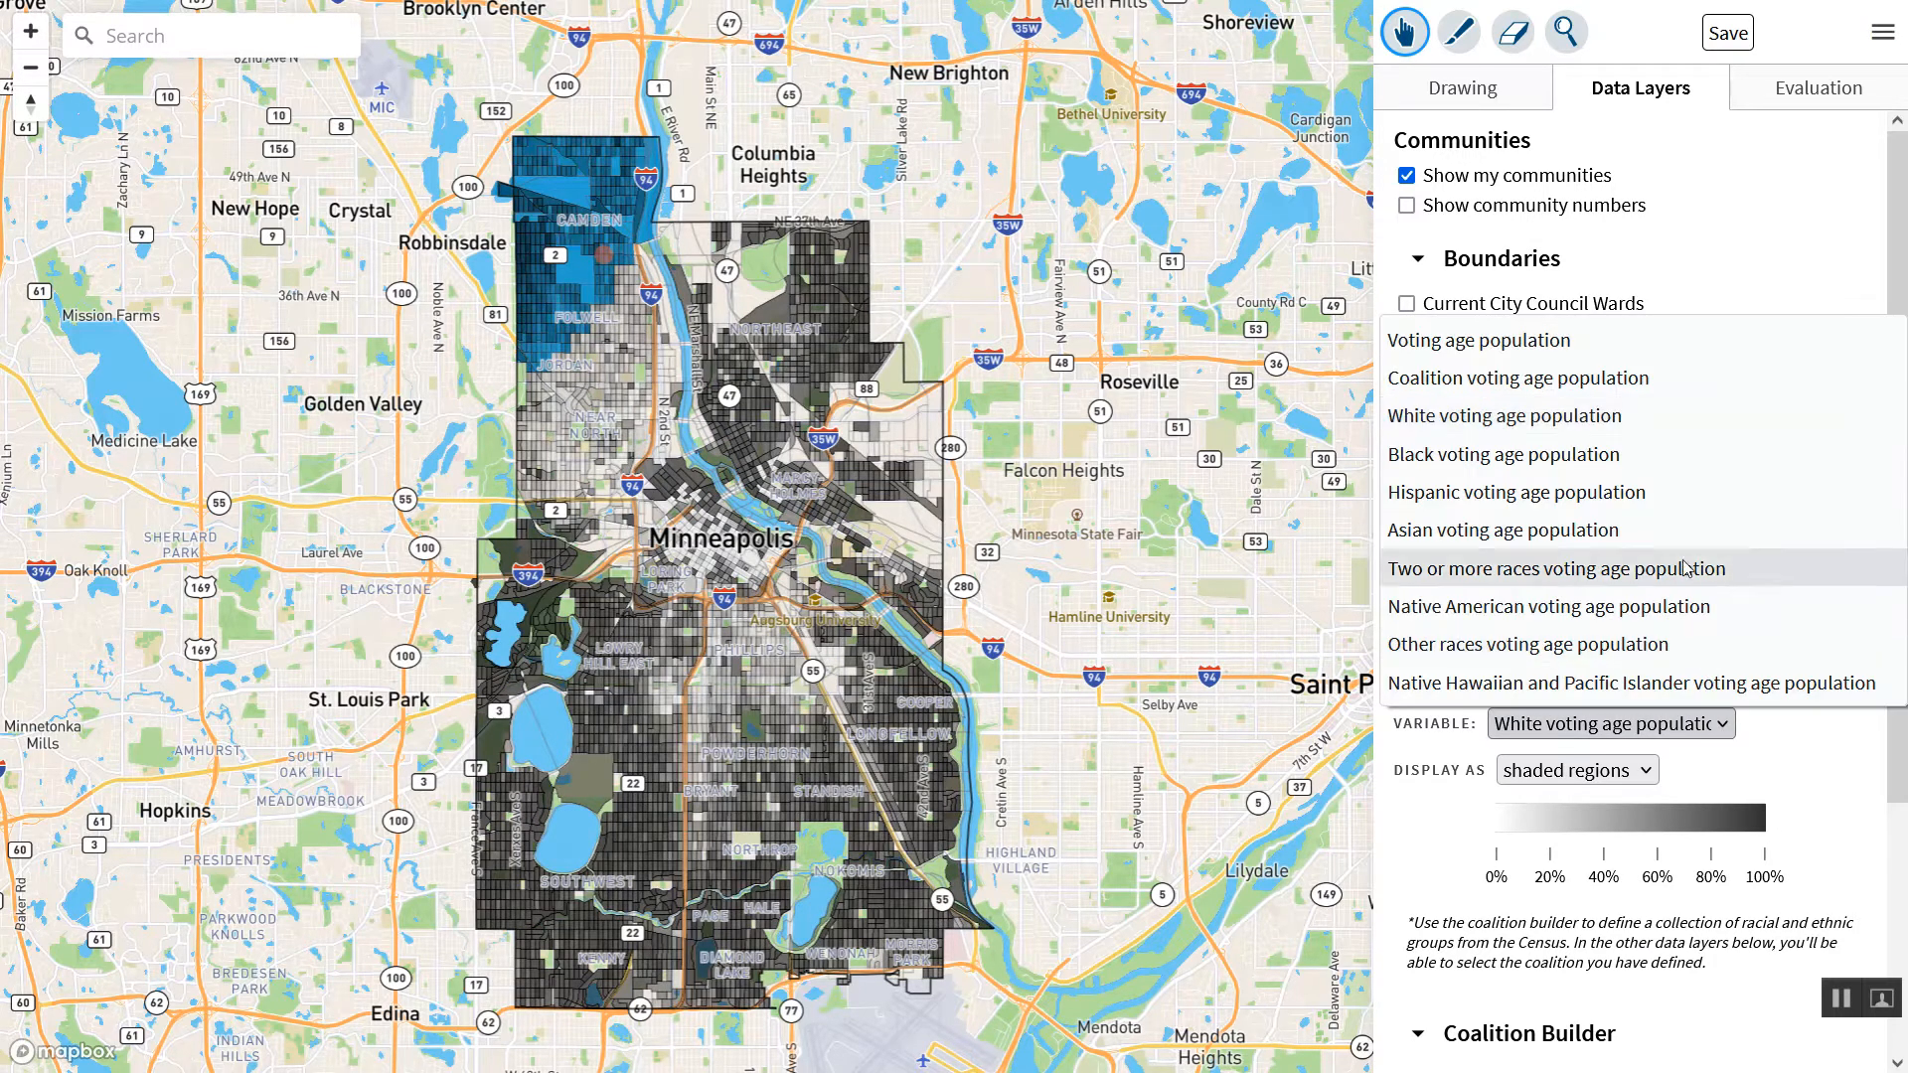
click(1661, 467)
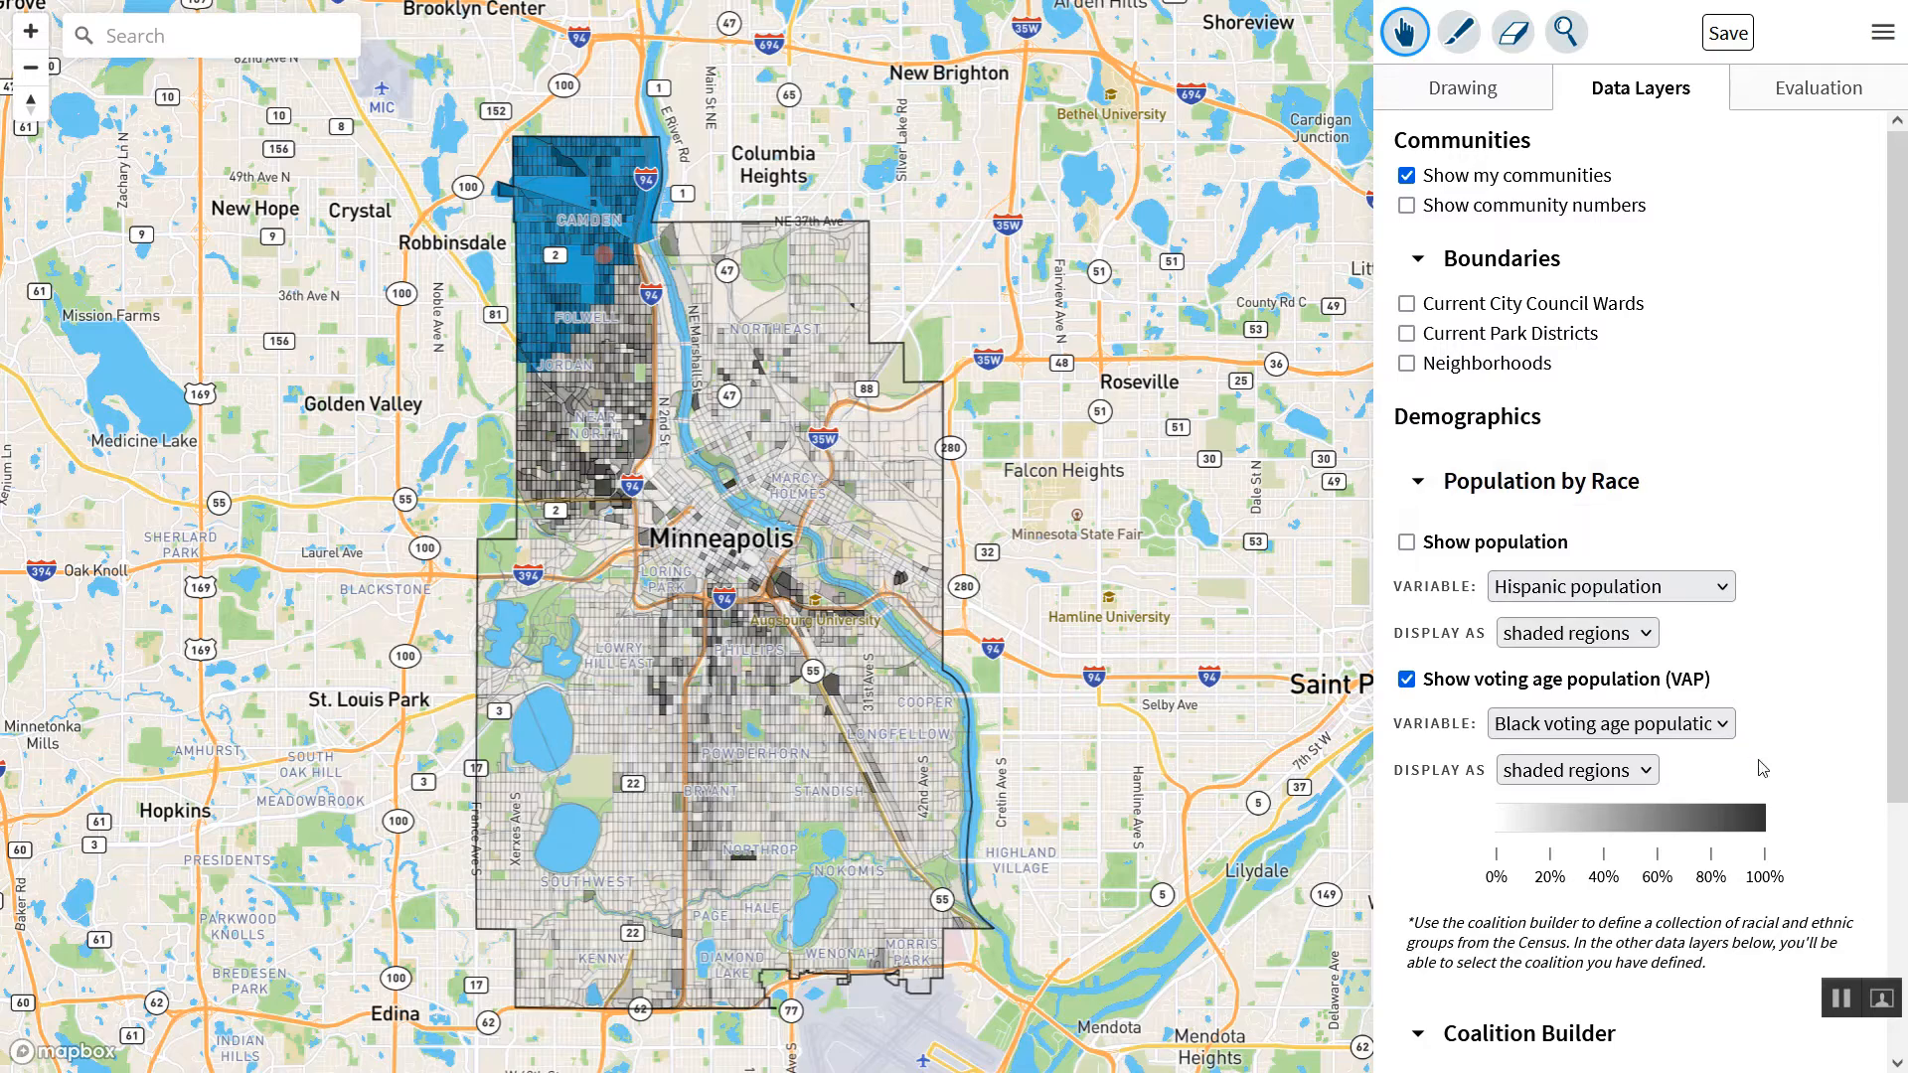
- View the Hispanic voting age population as shaded regions, and hide the voting age population layer
click(1712, 728)
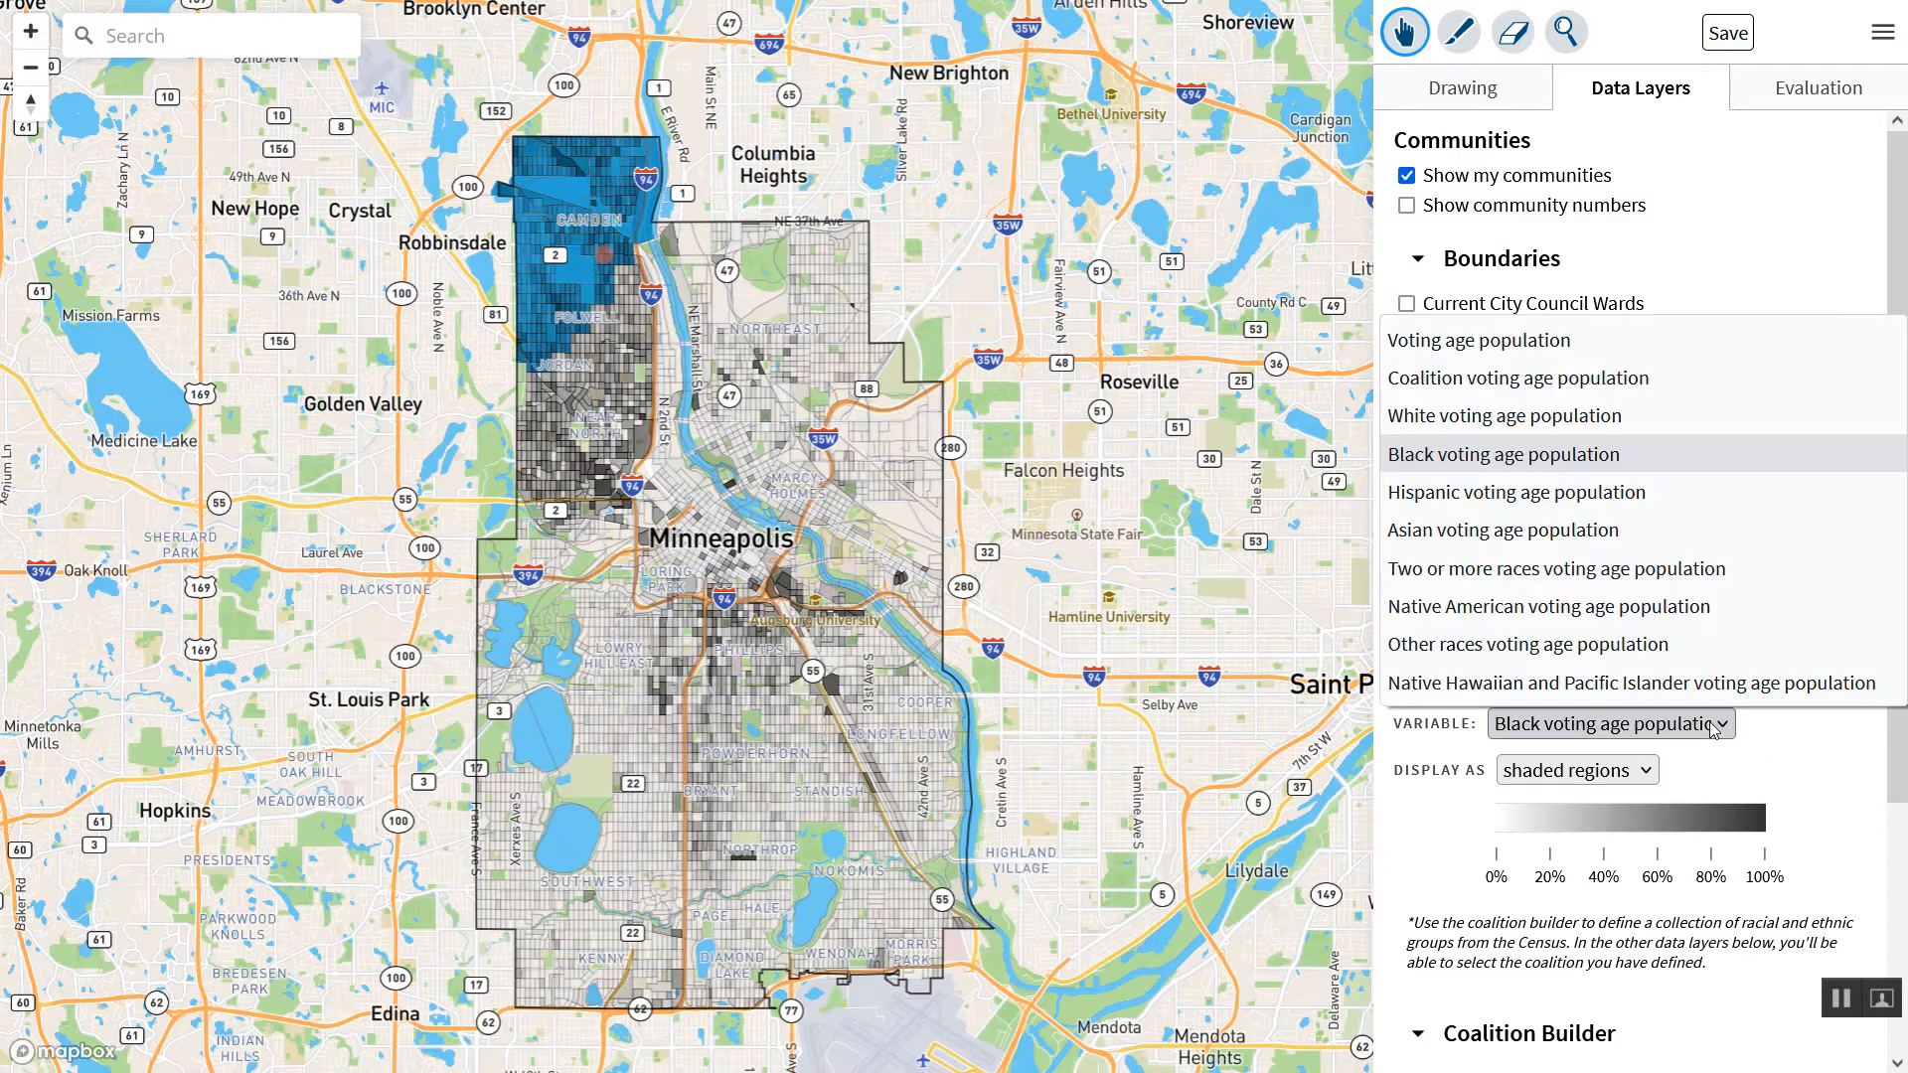
click(1686, 501)
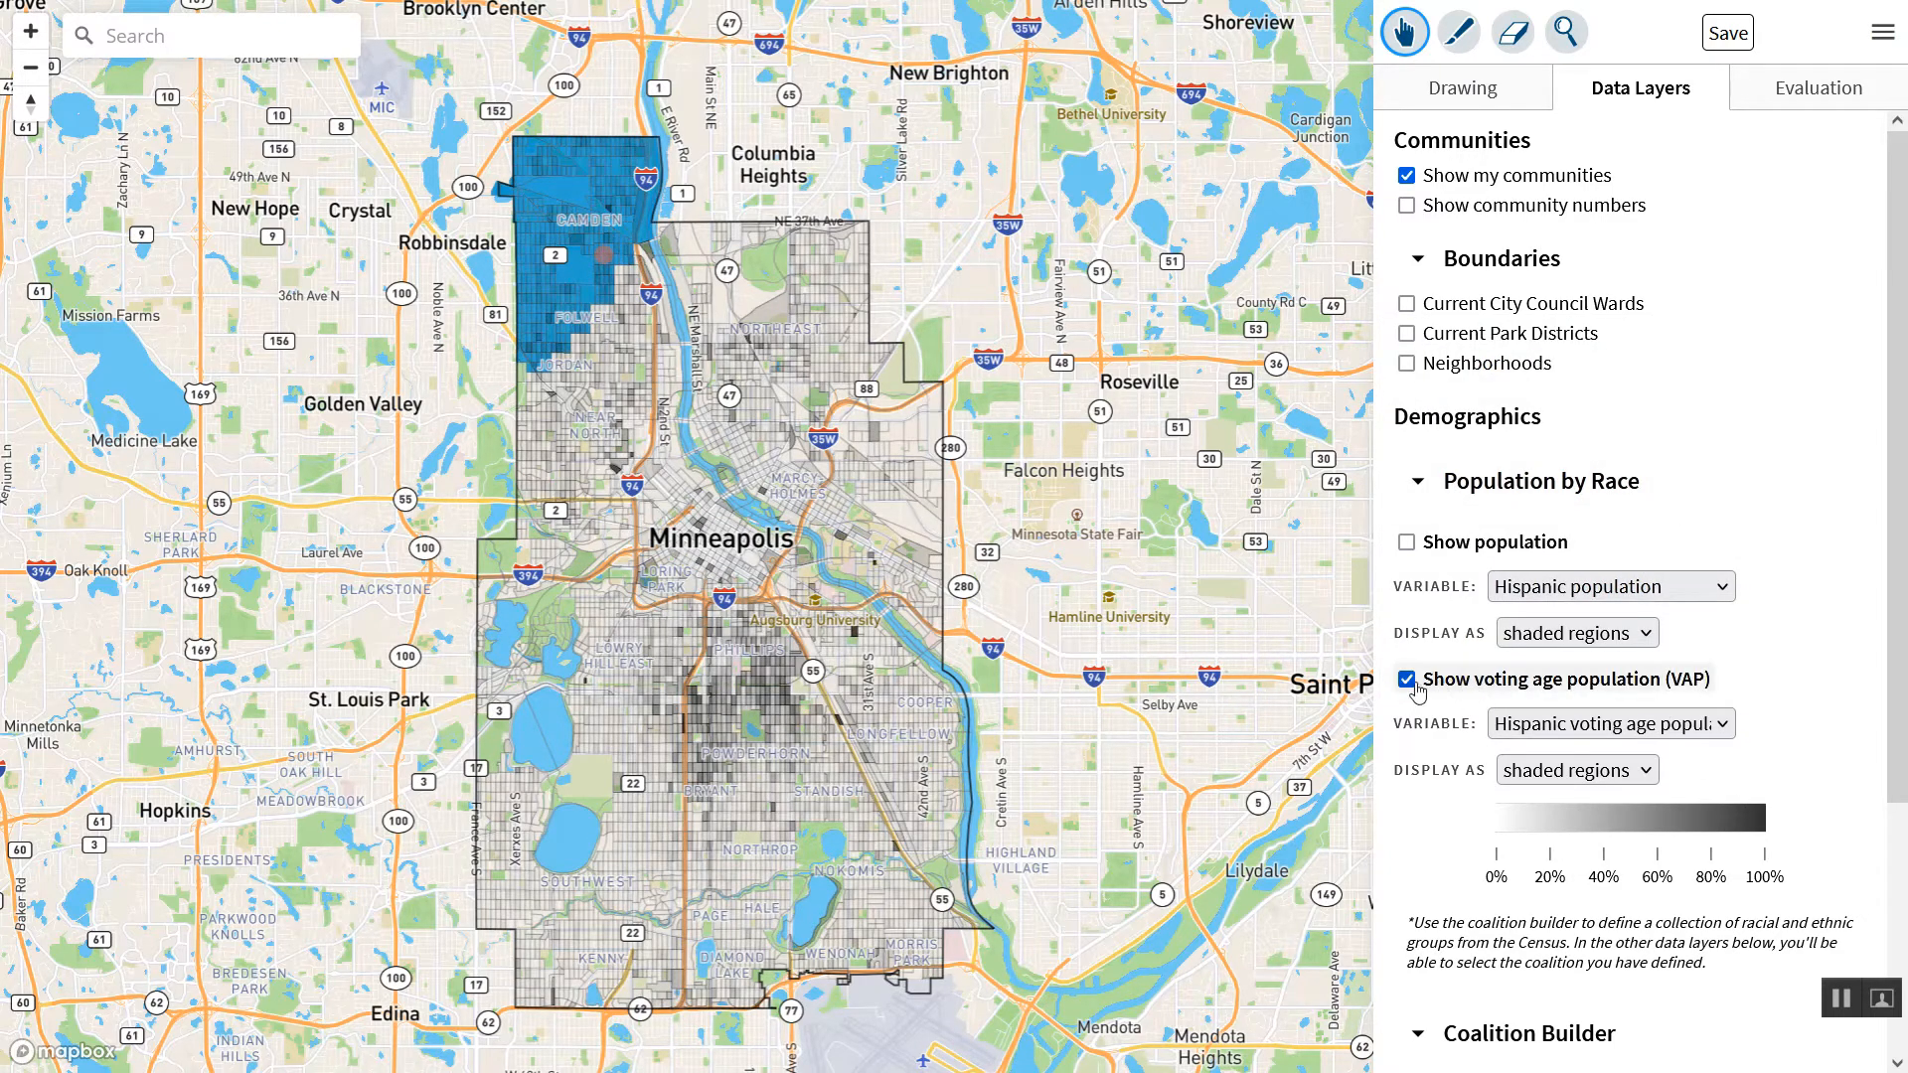
click(1408, 680)
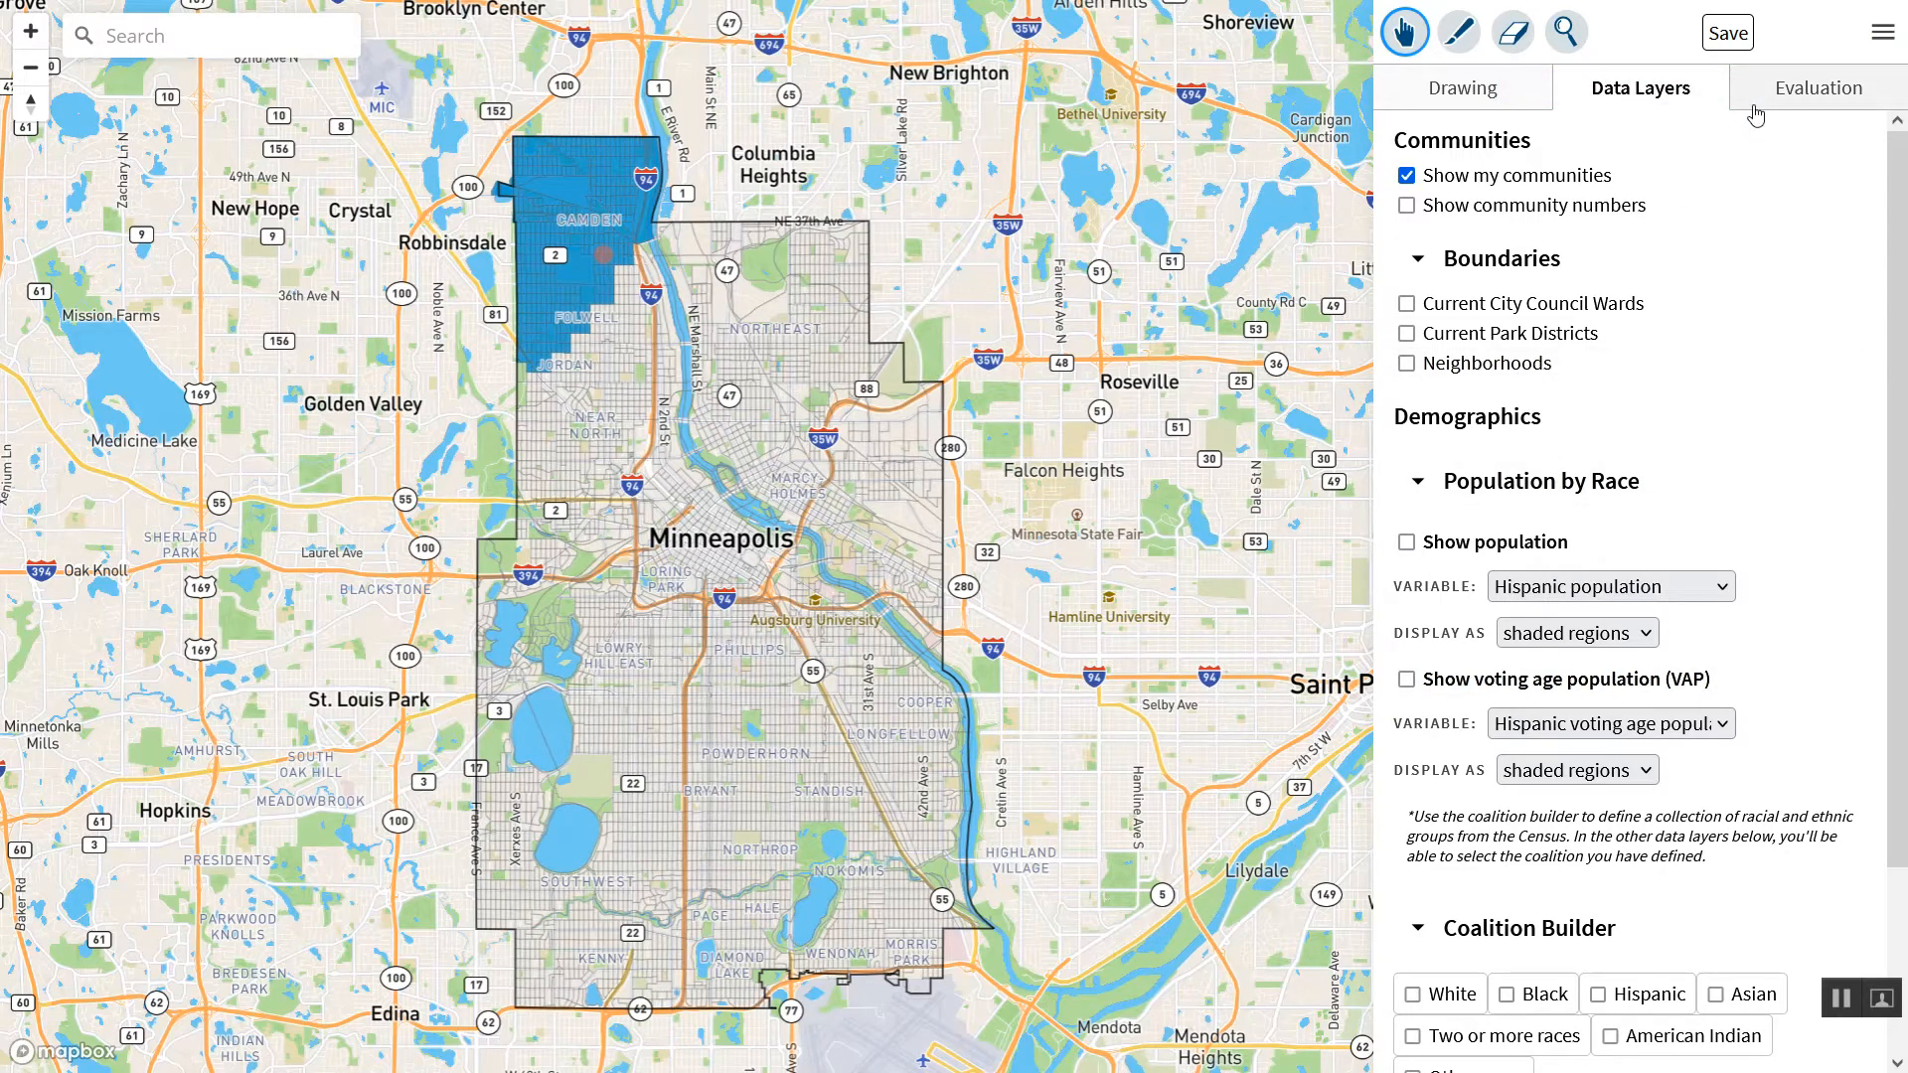
- Open the evaluation comparing Community 1's population by race with that of Minneapolis
click(1756, 116)
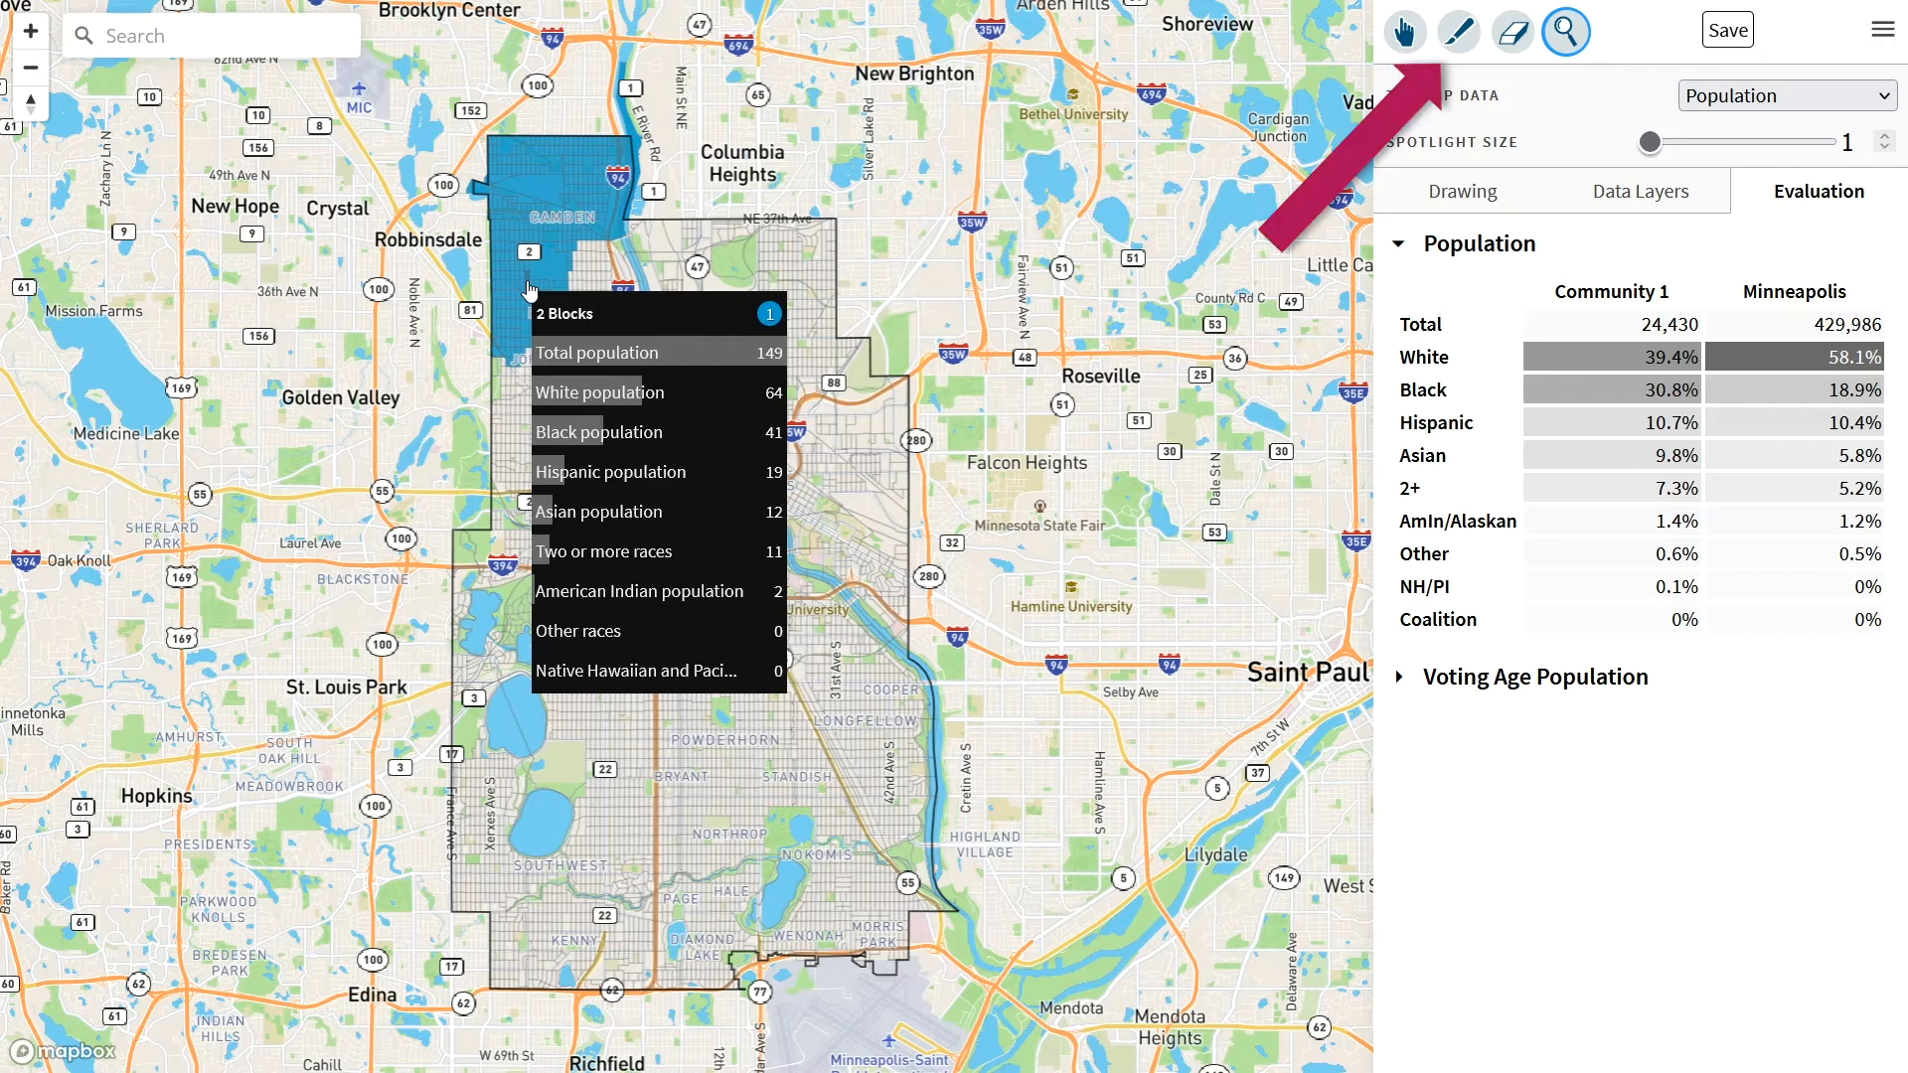
- Add a second community in yellow and paint it over the northern Northeast area, east of the river, with brush size 22
click(1456, 44)
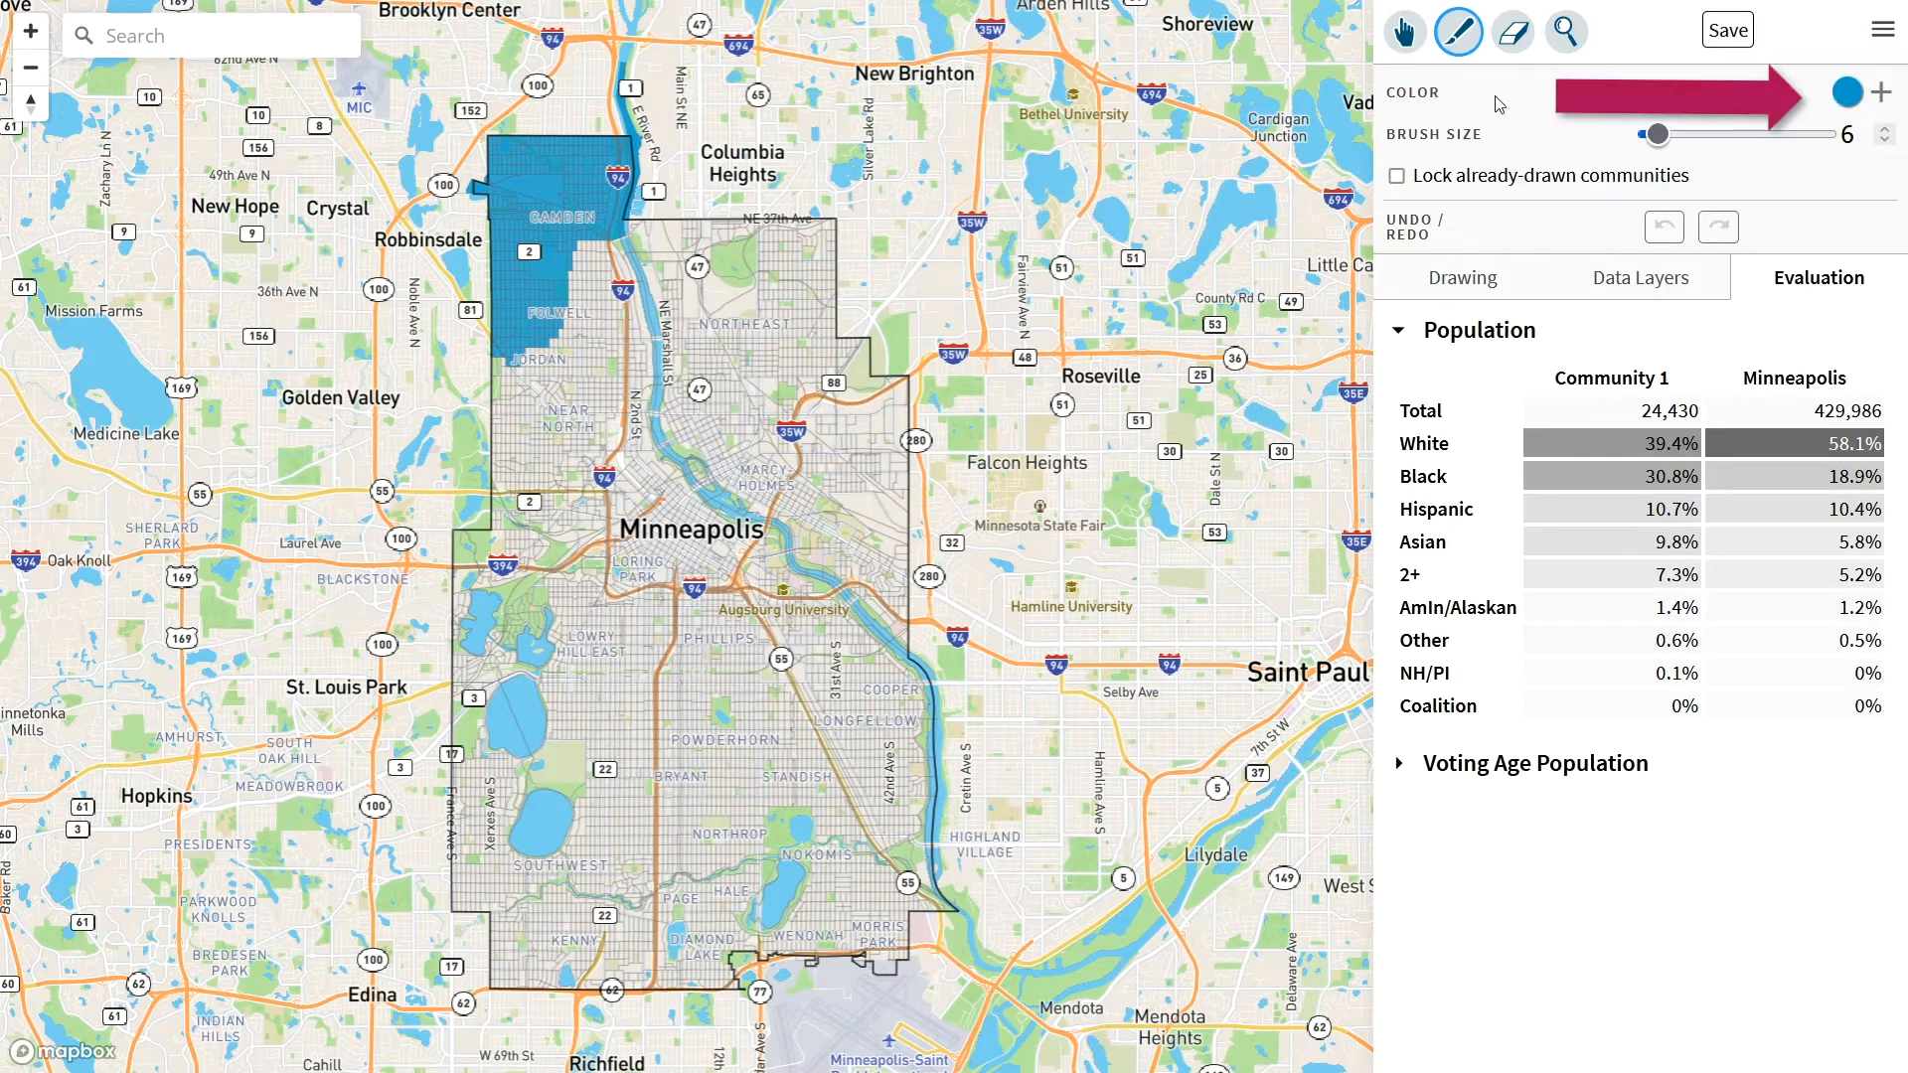
click(1877, 97)
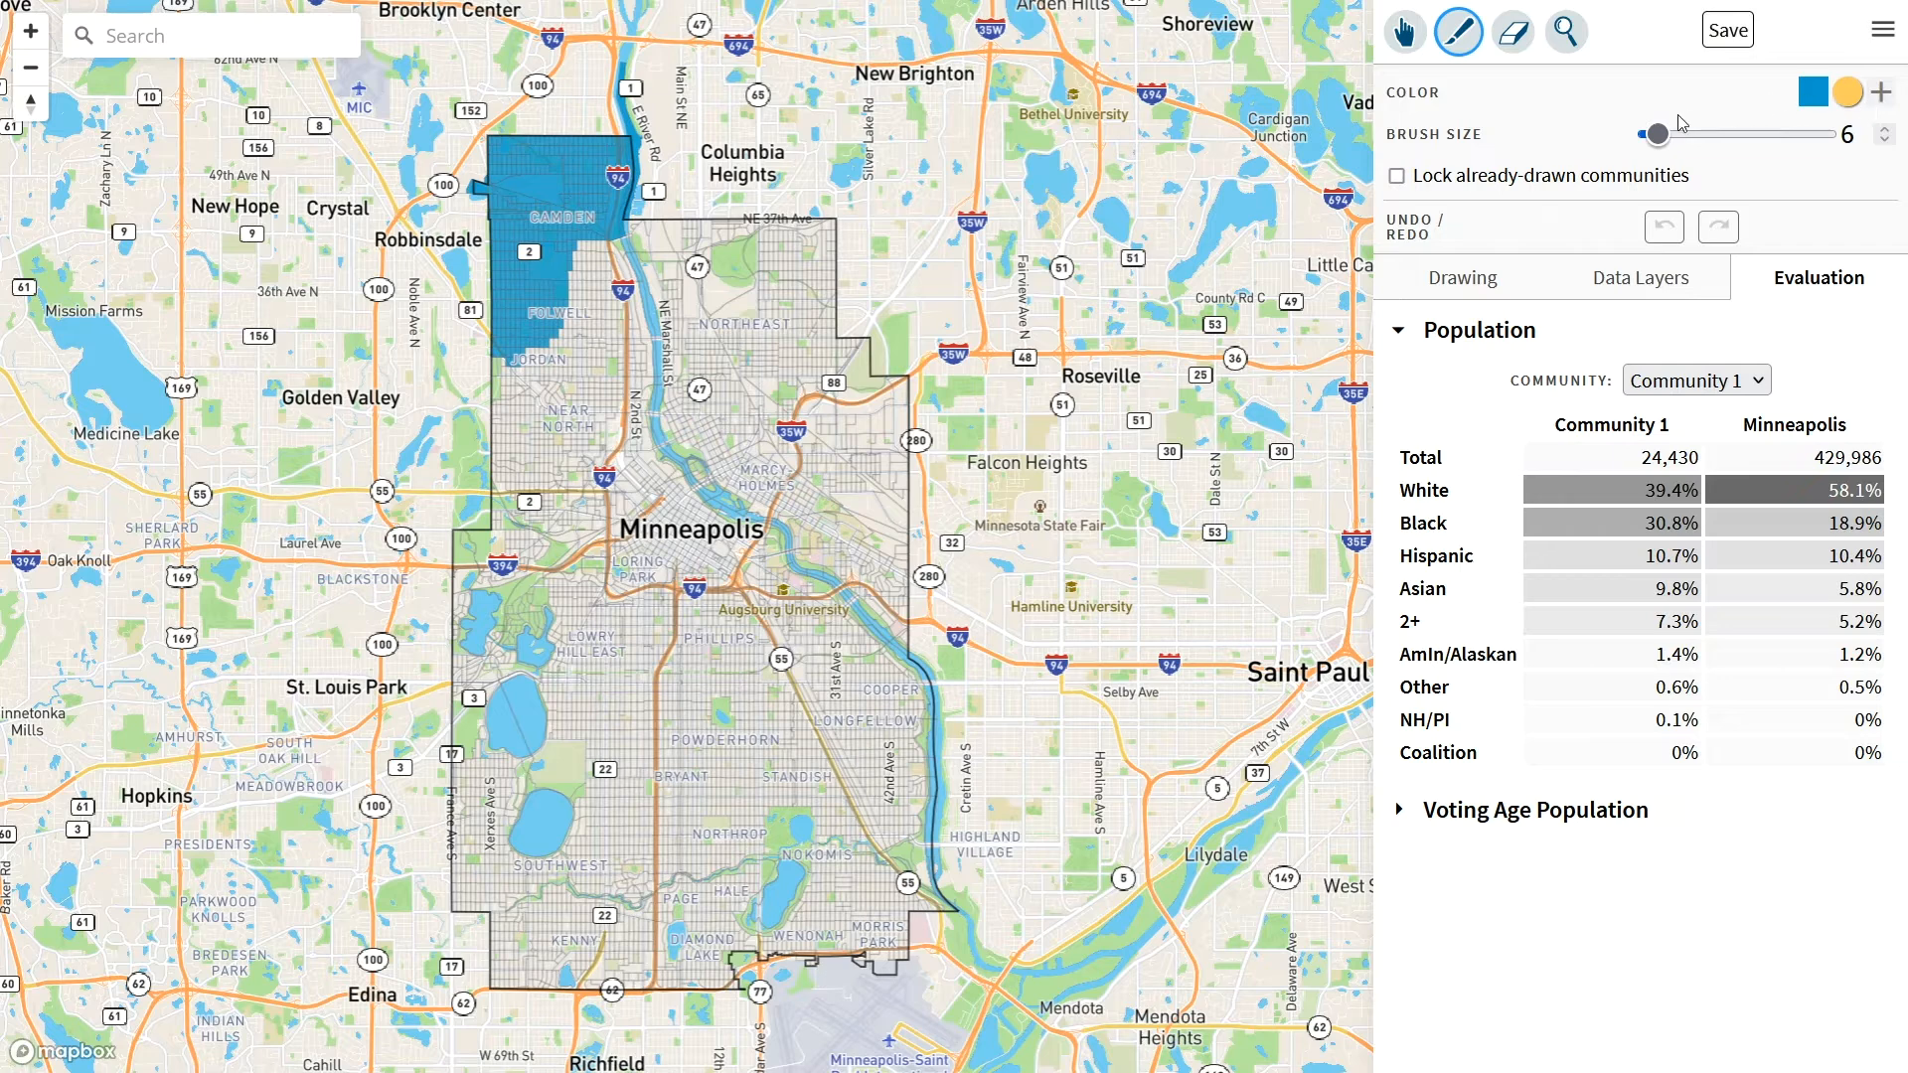
drag(1657, 135, 1686, 136)
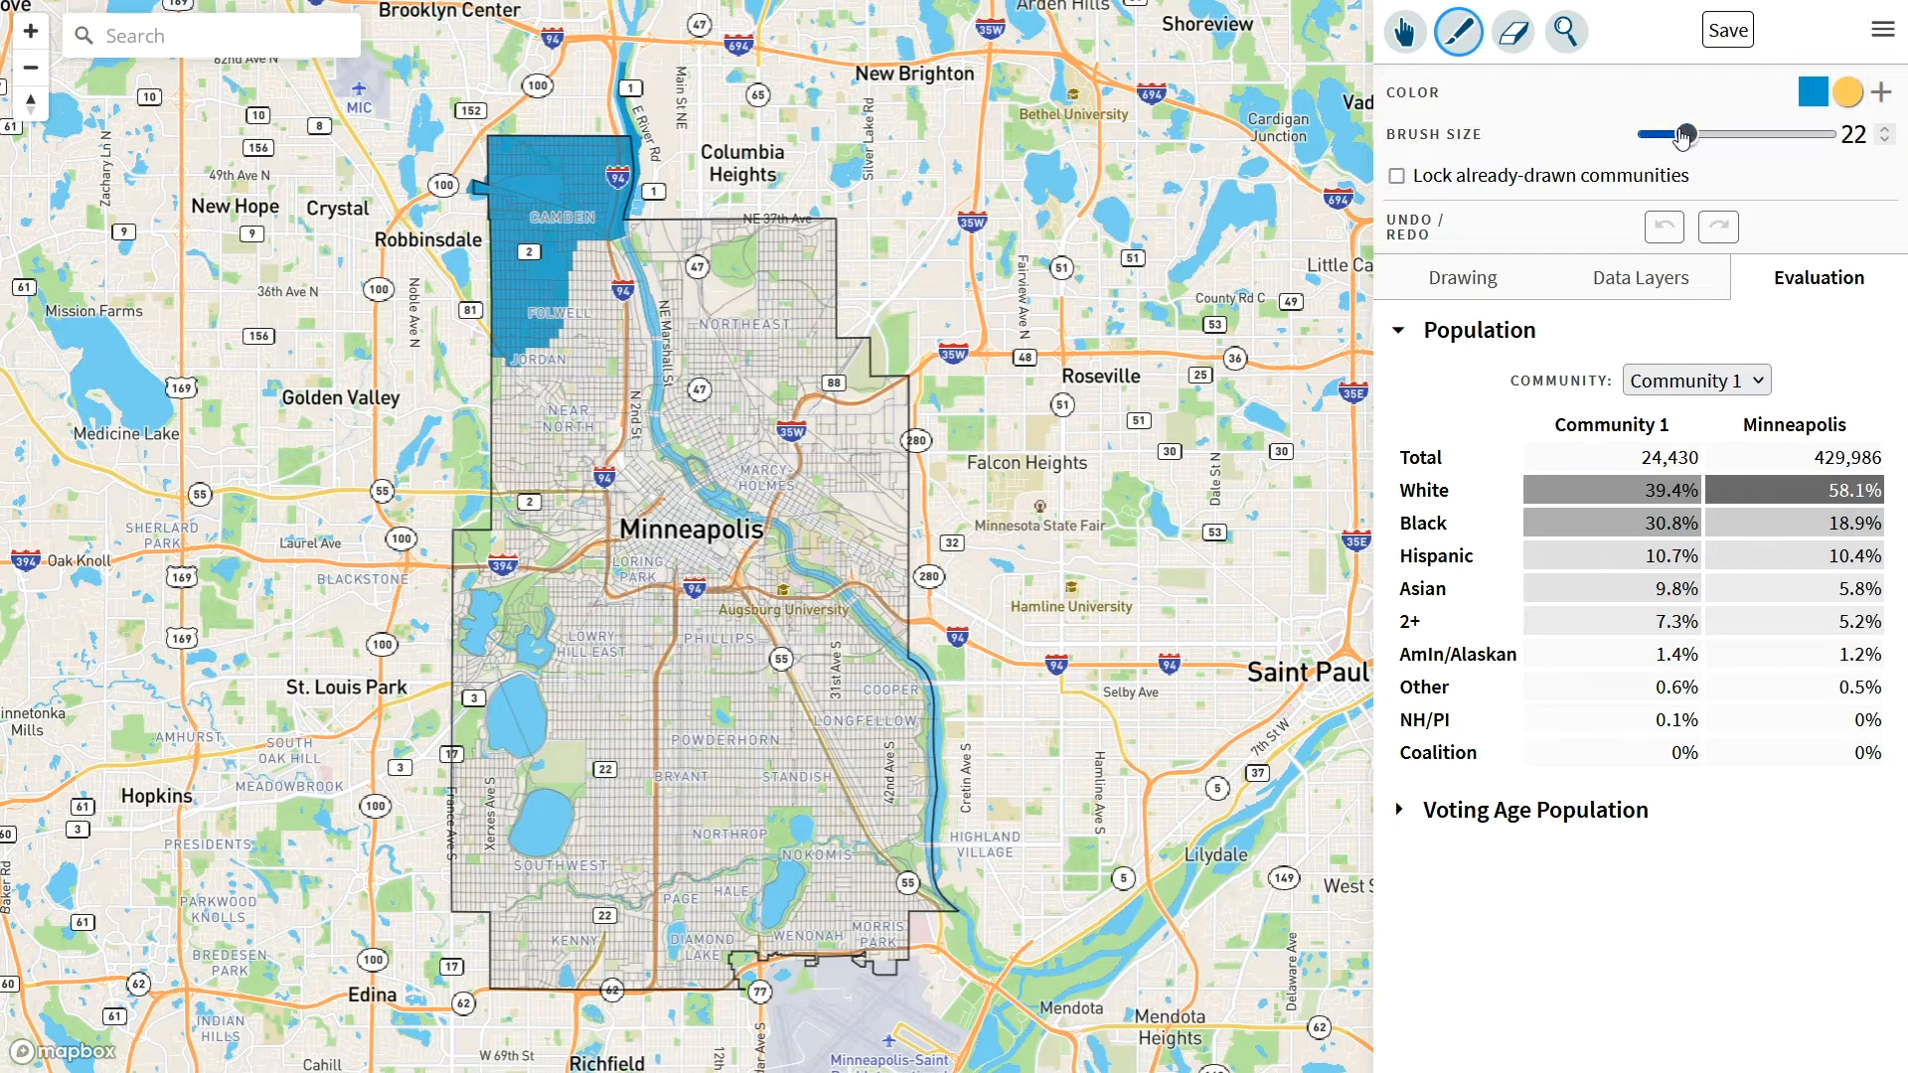
click(700, 268)
mouse_move(700, 268)
mouse_down()
mouse_move(809, 250)
mouse_move(742, 331)
mouse_move(641, 288)
mouse_move(675, 260)
mouse_move(718, 276)
mouse_up()
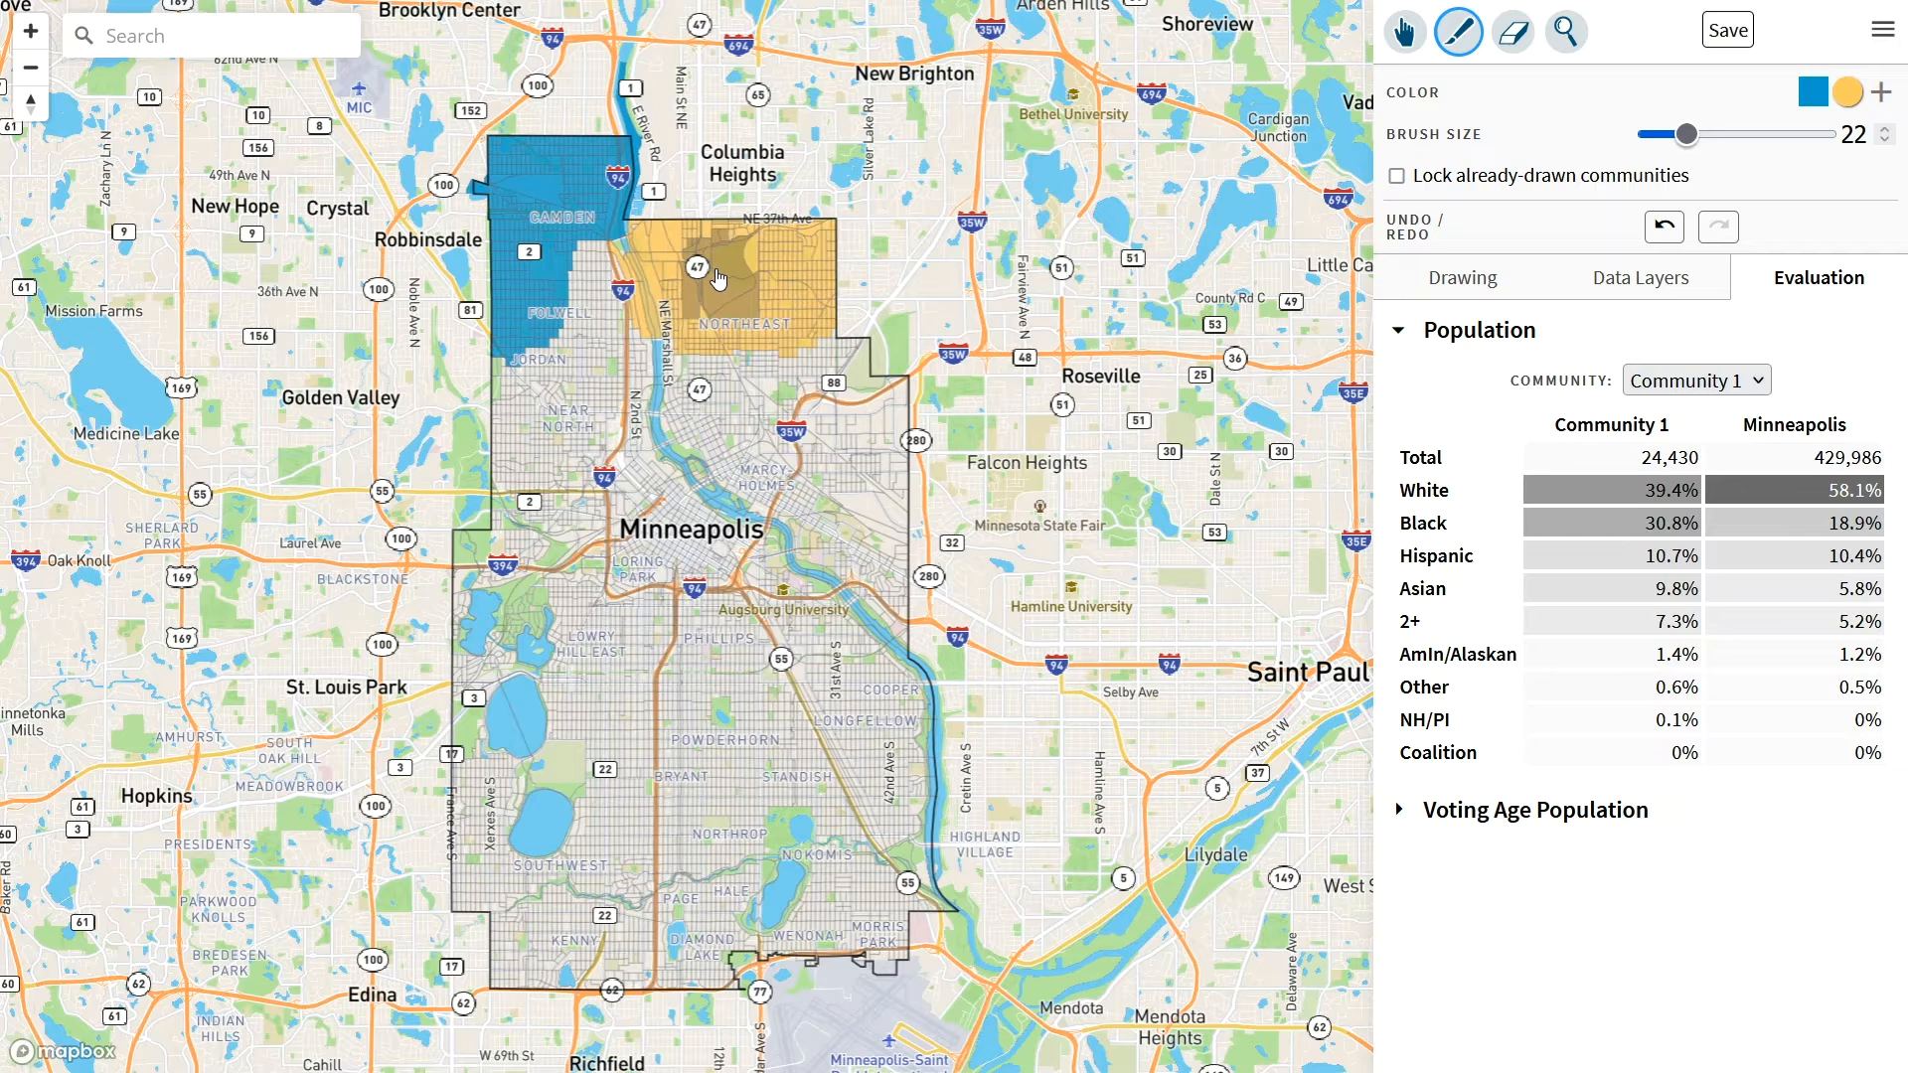